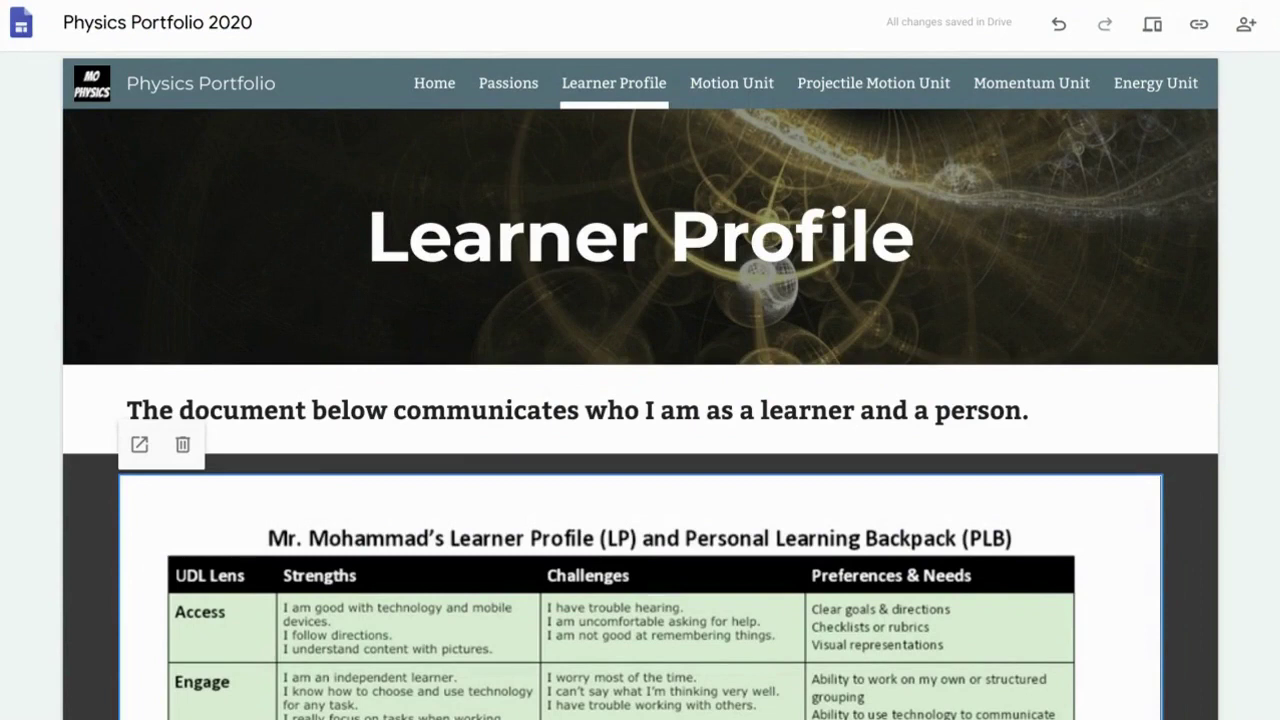
Open the embedded Learner Profile Grid document in its own Google Docs tab.
key(Escape)
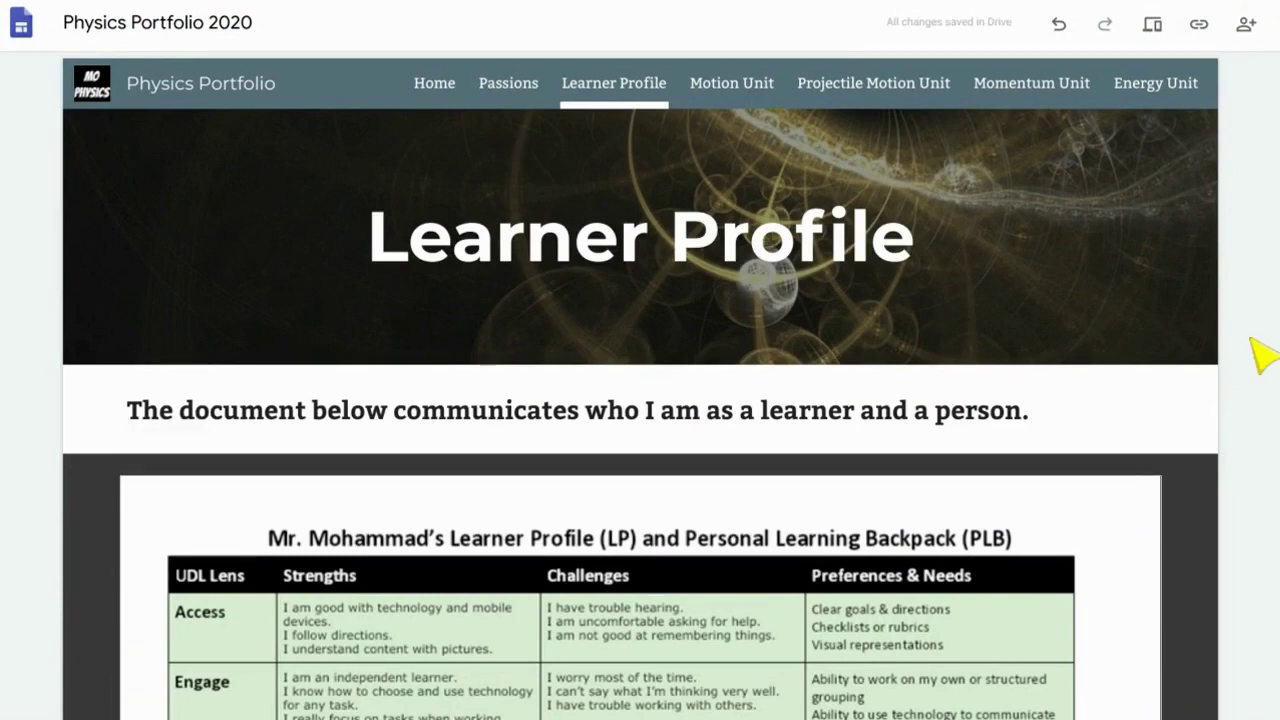
scroll(1262, 355, down, 1)
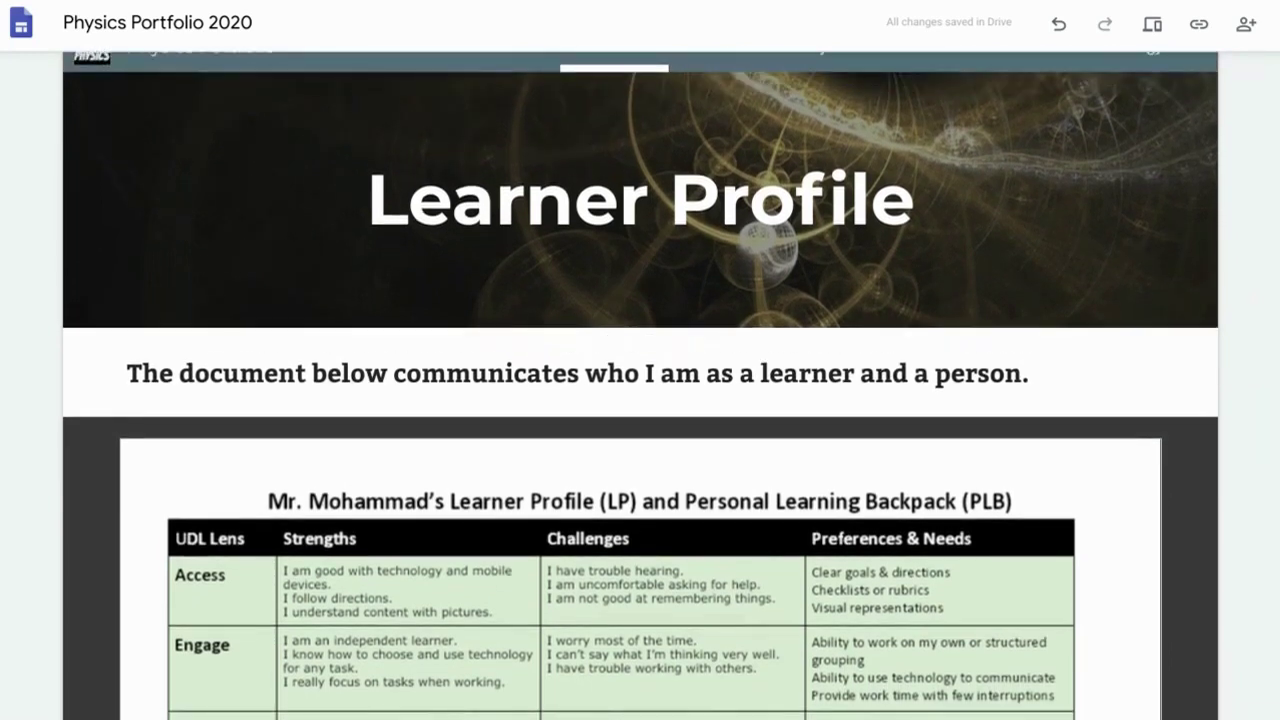
scroll(1245, 368, down, 5)
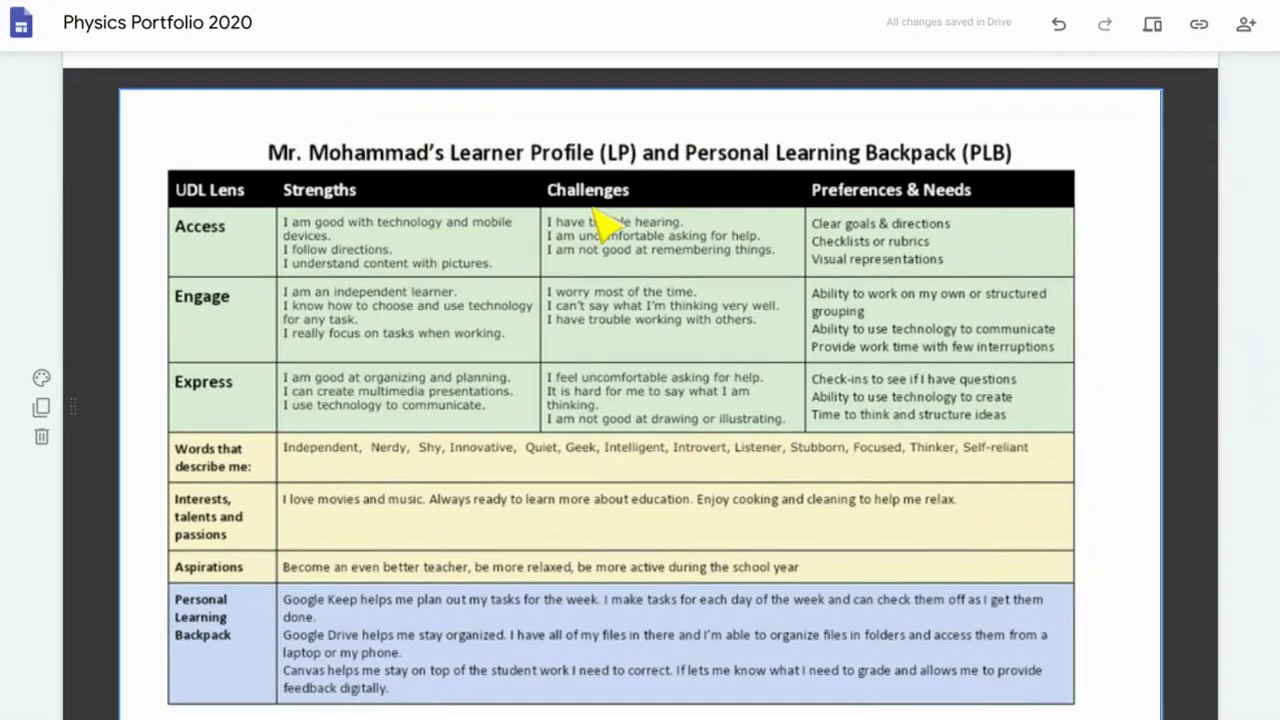
scroll(701, 353, up, 1)
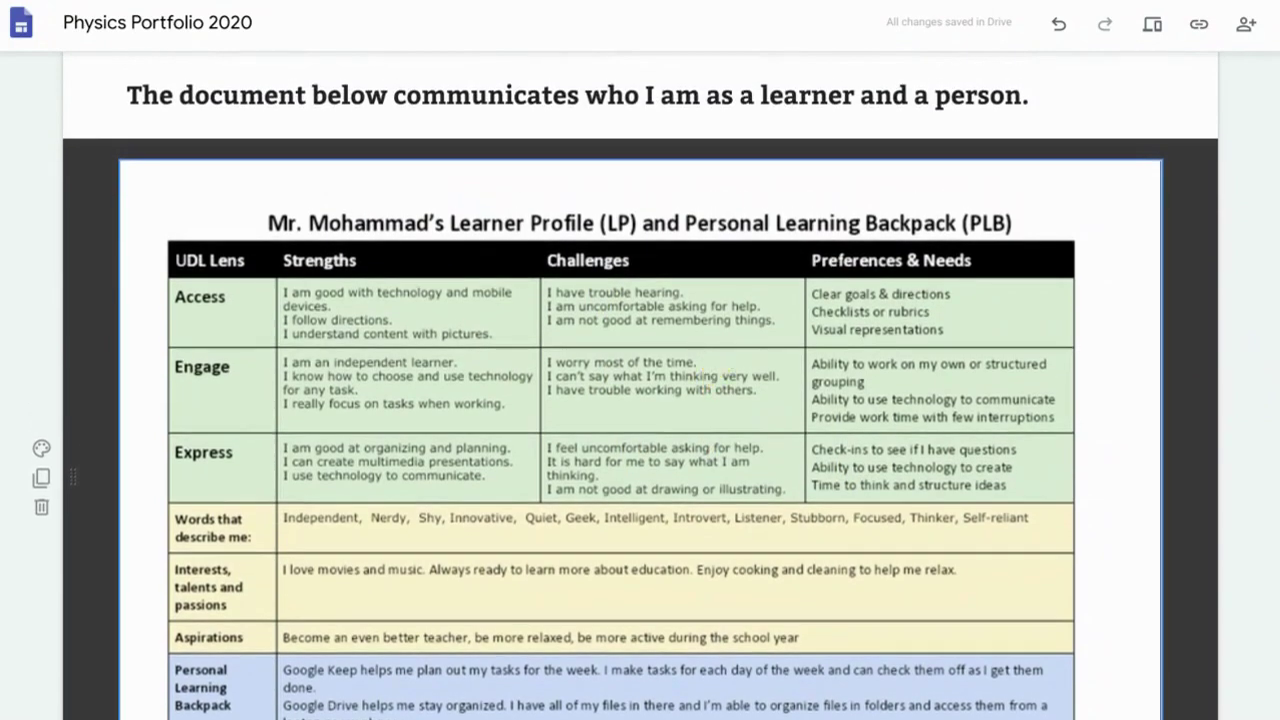
scroll(626, 395, down, 1)
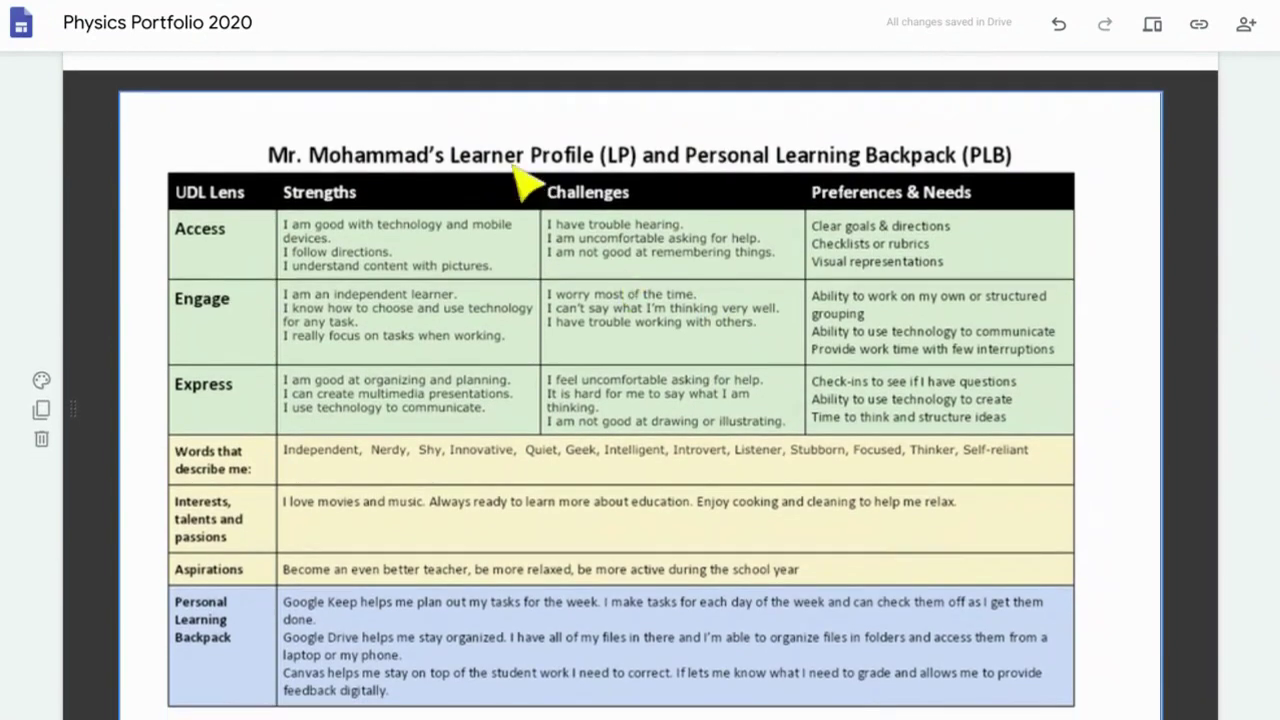
scroll(498, 420, up, 1)
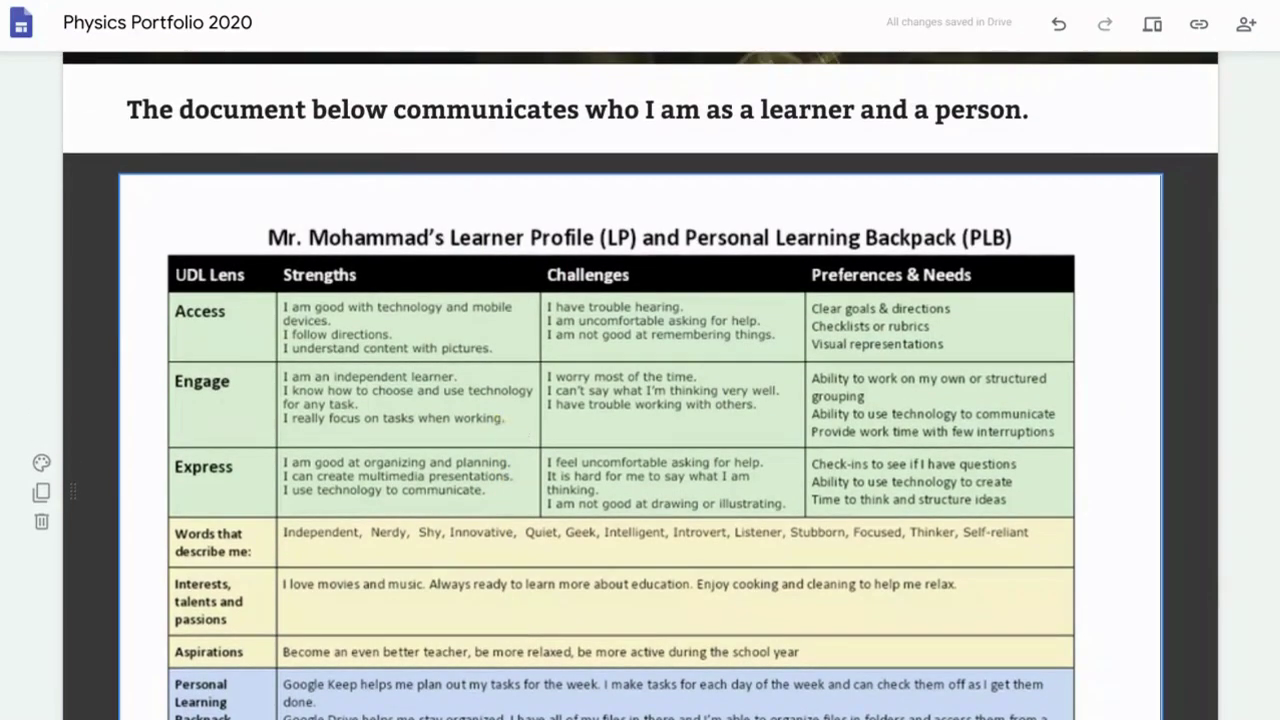
click(498, 416)
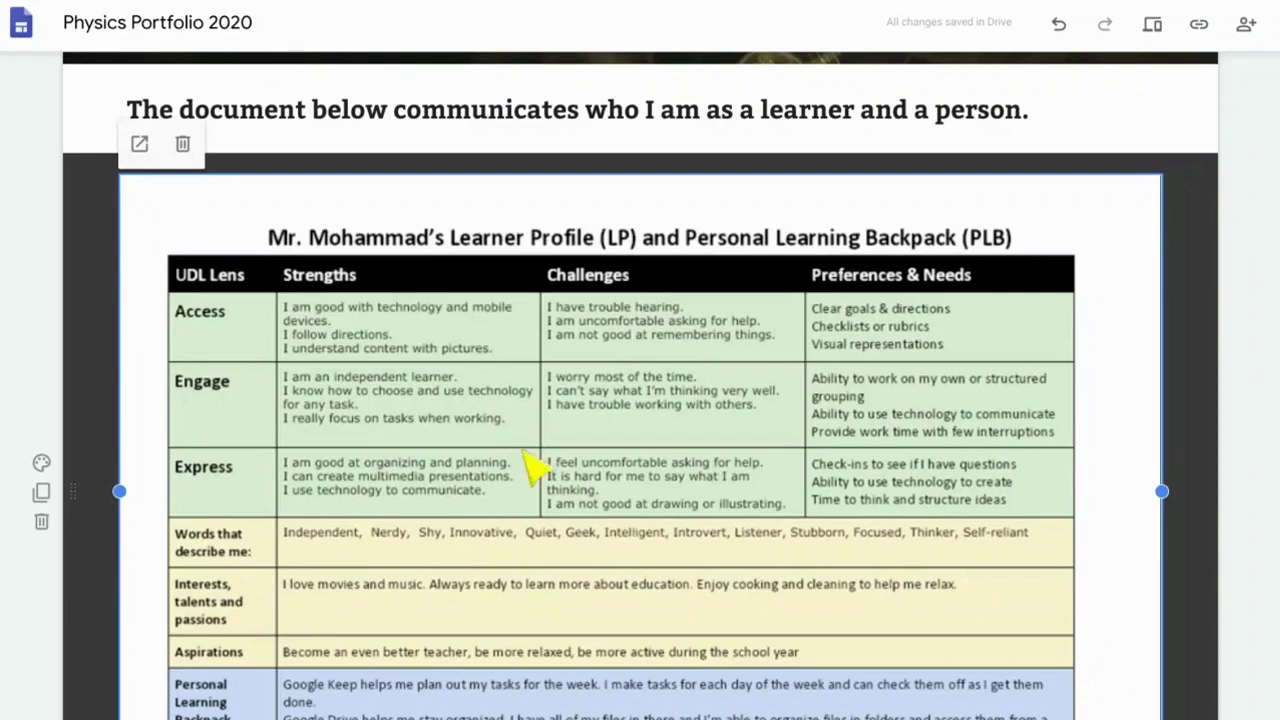
click(140, 150)
Set the Learner Profile Grid document's zoom to Fit.
scroll(640, 400, down, 1)
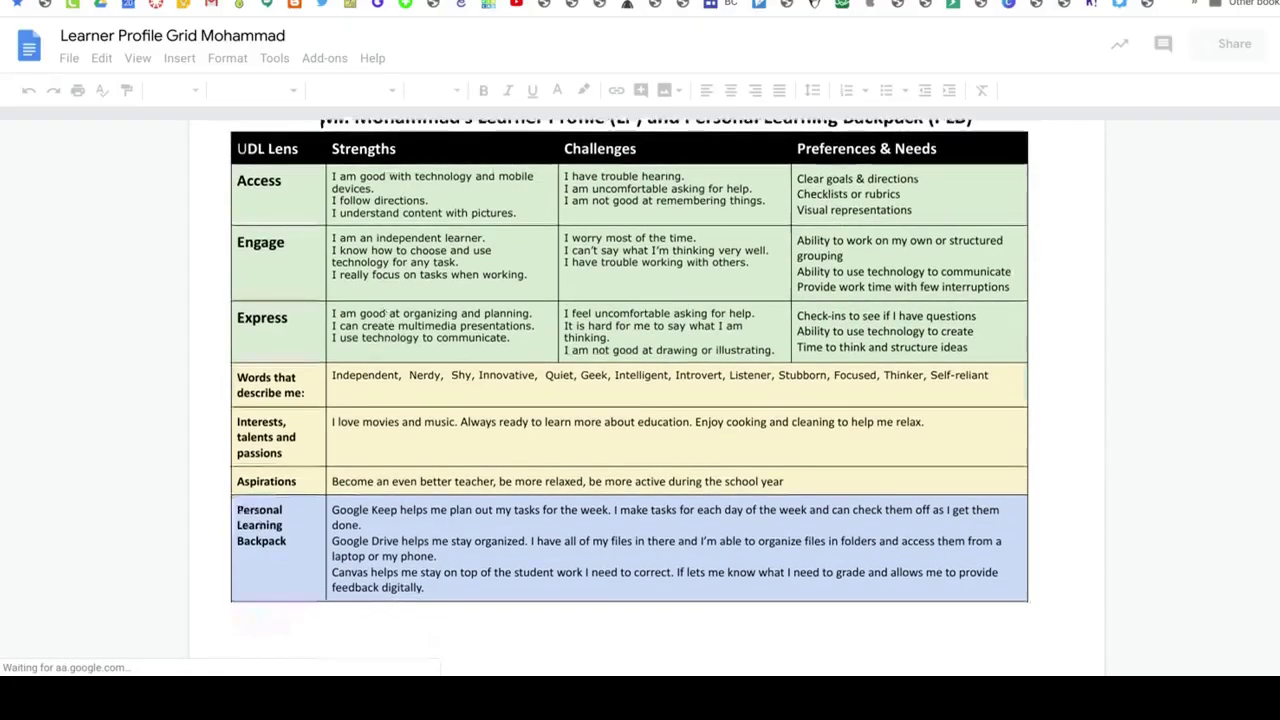
scroll(366, 414, down, 1)
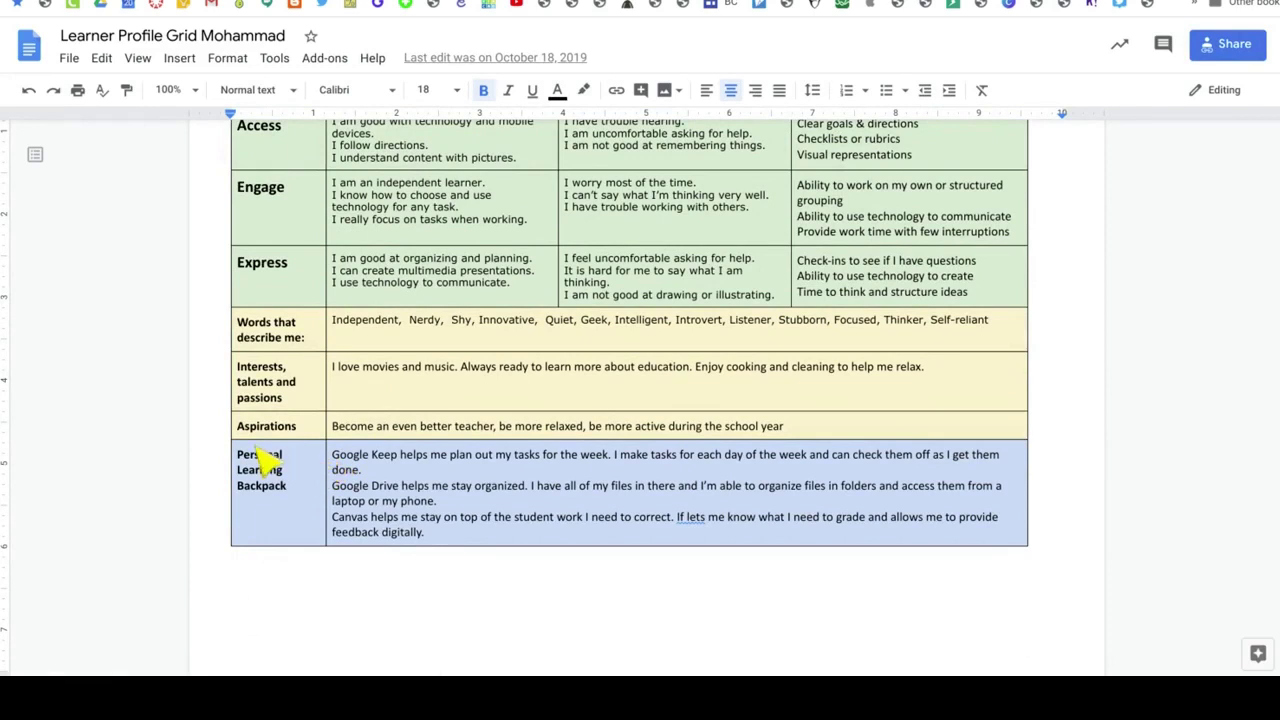
triple_click(345, 468)
key(ctrl+a)
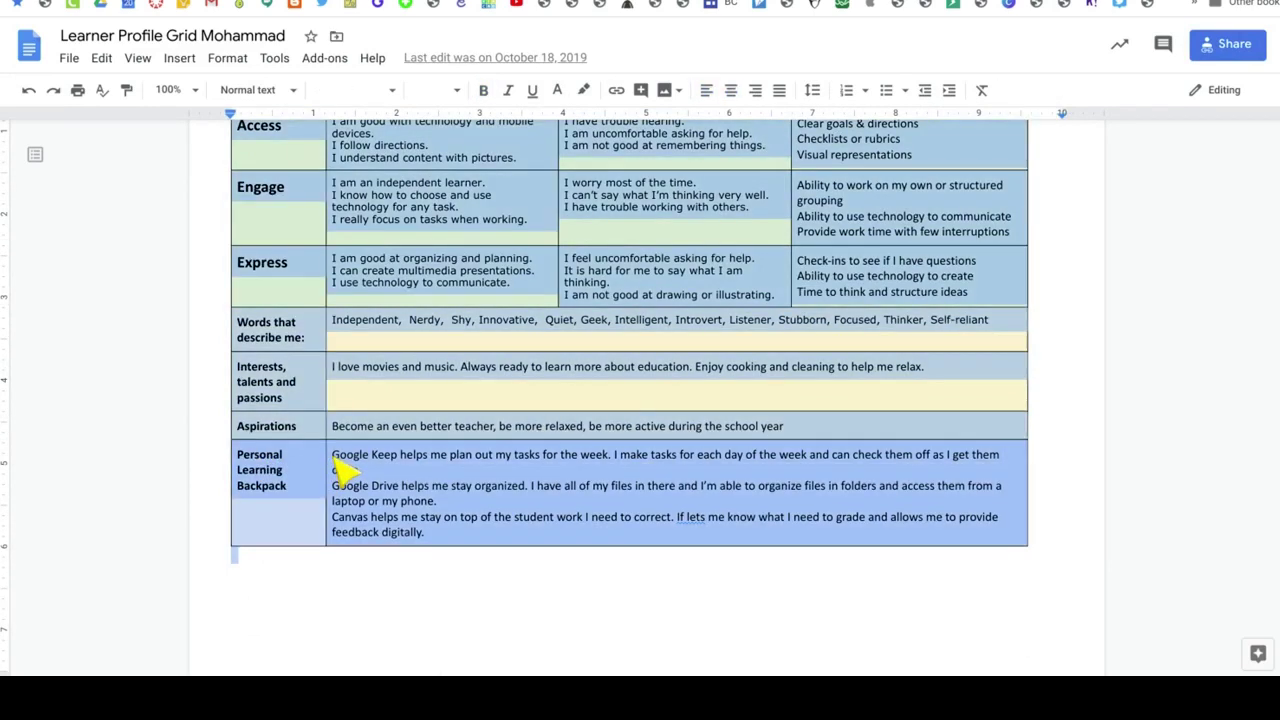
click(335, 455)
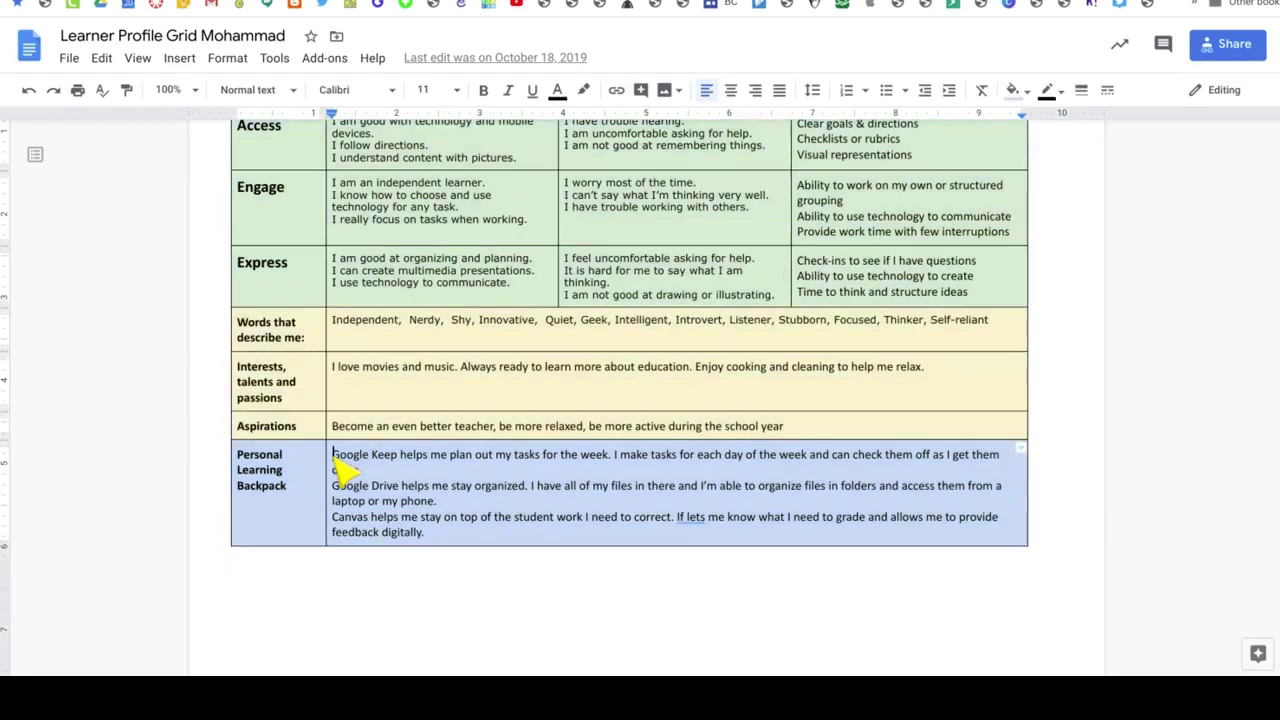
click(191, 92)
click(168, 125)
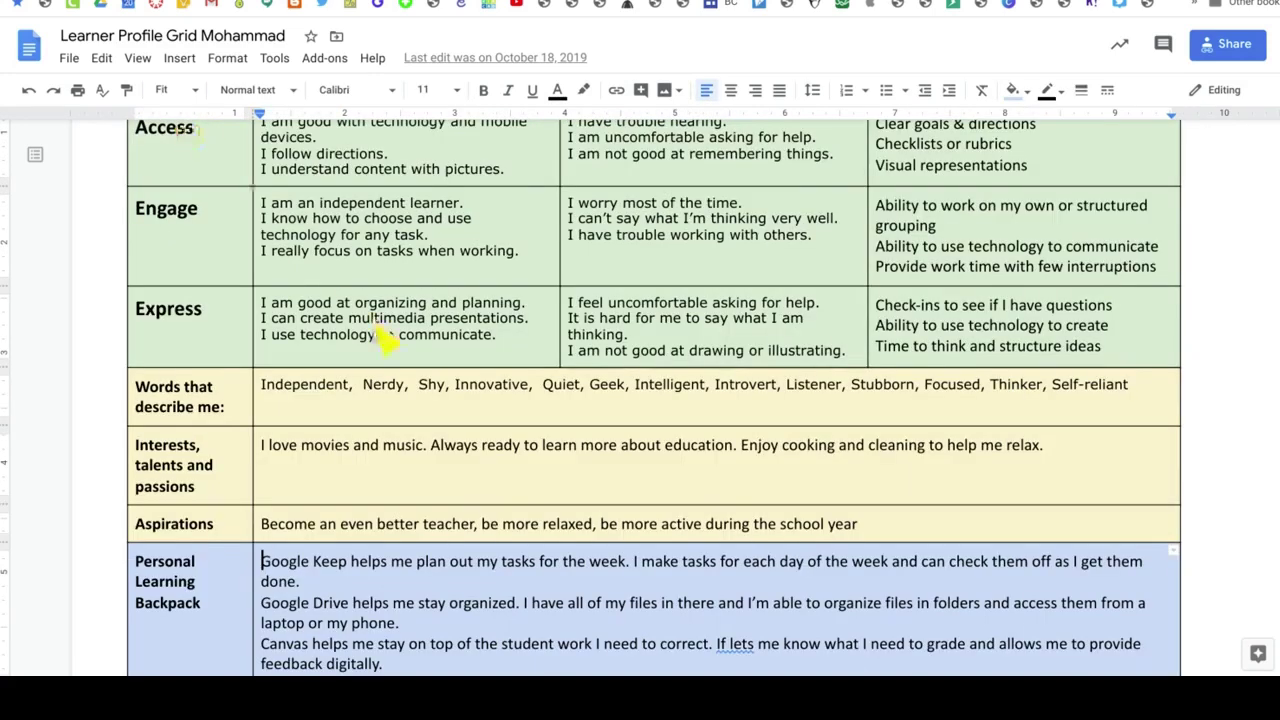
Bullet the three Personal Learning Backpack paragraphs, starting with Google Keep.
scroll(405, 378, down, 2)
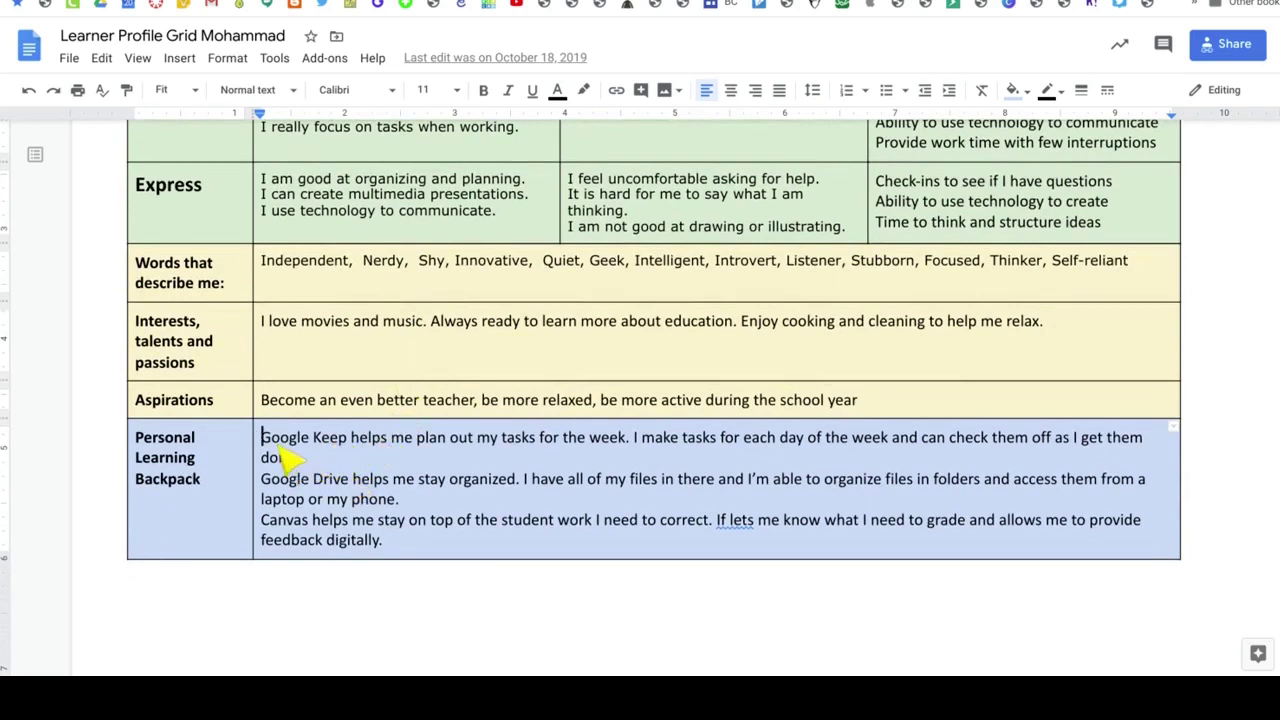
drag(262, 437, 397, 557)
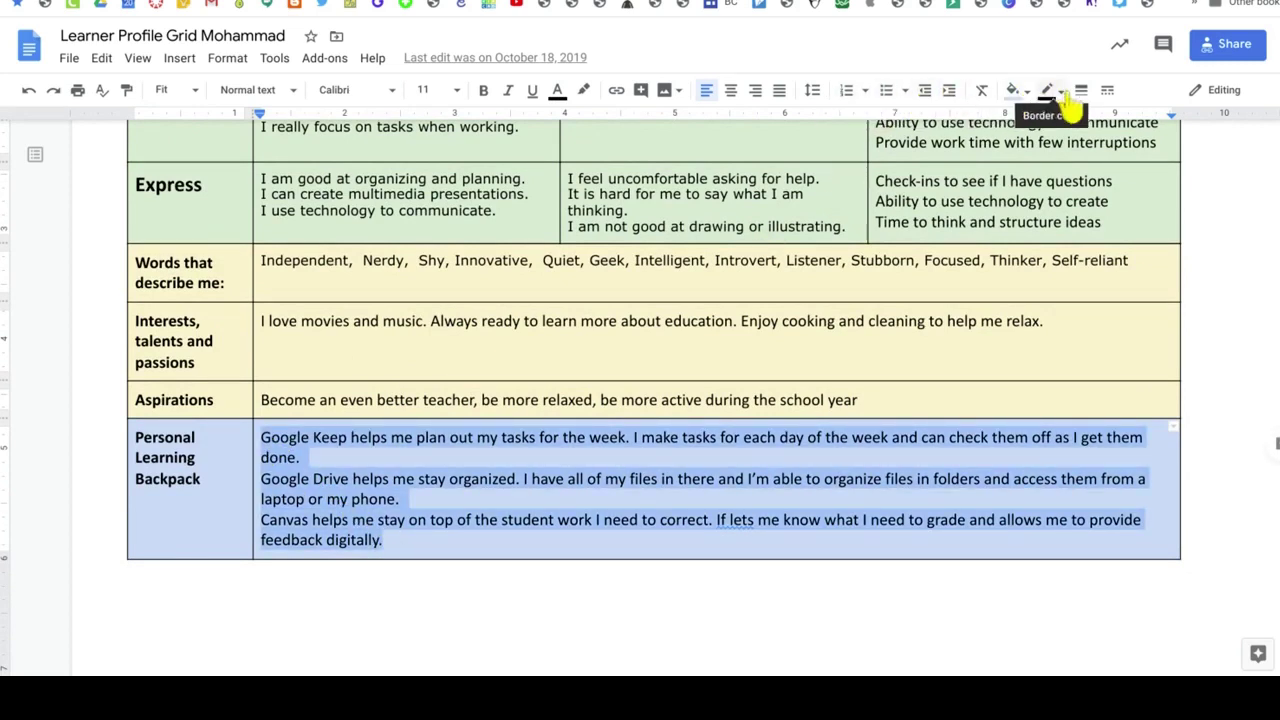
click(886, 92)
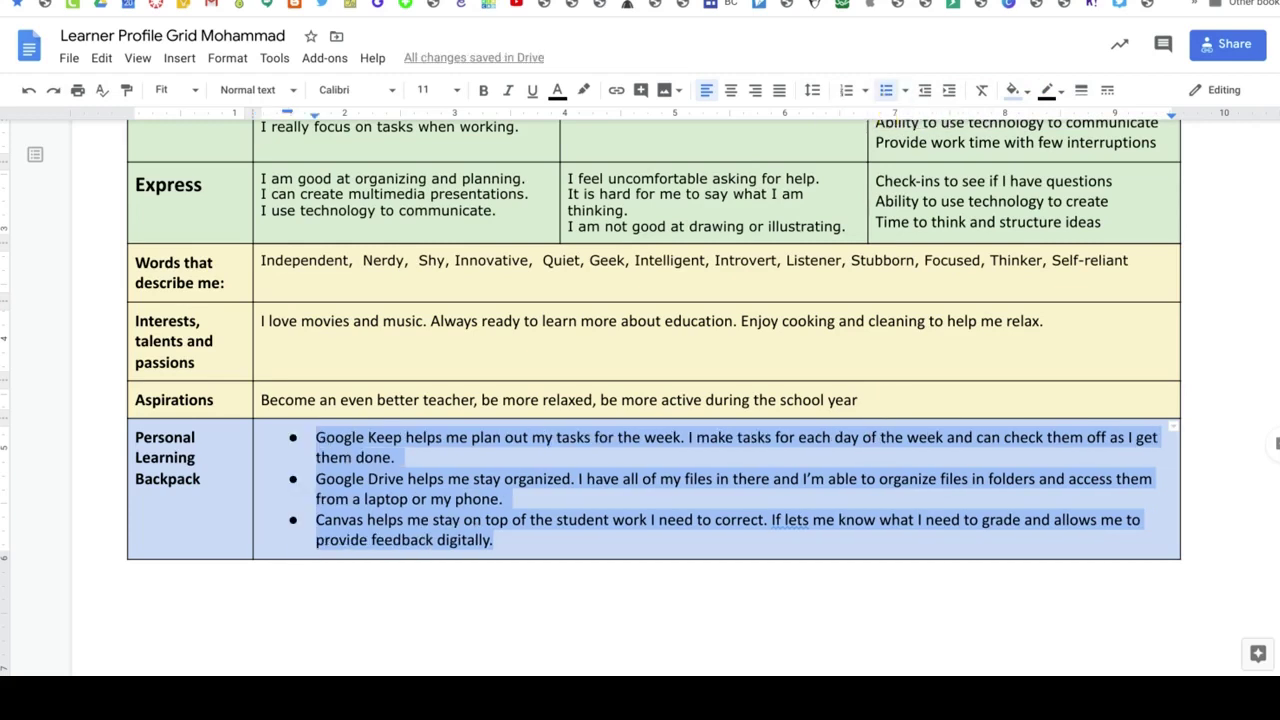
click(396, 458)
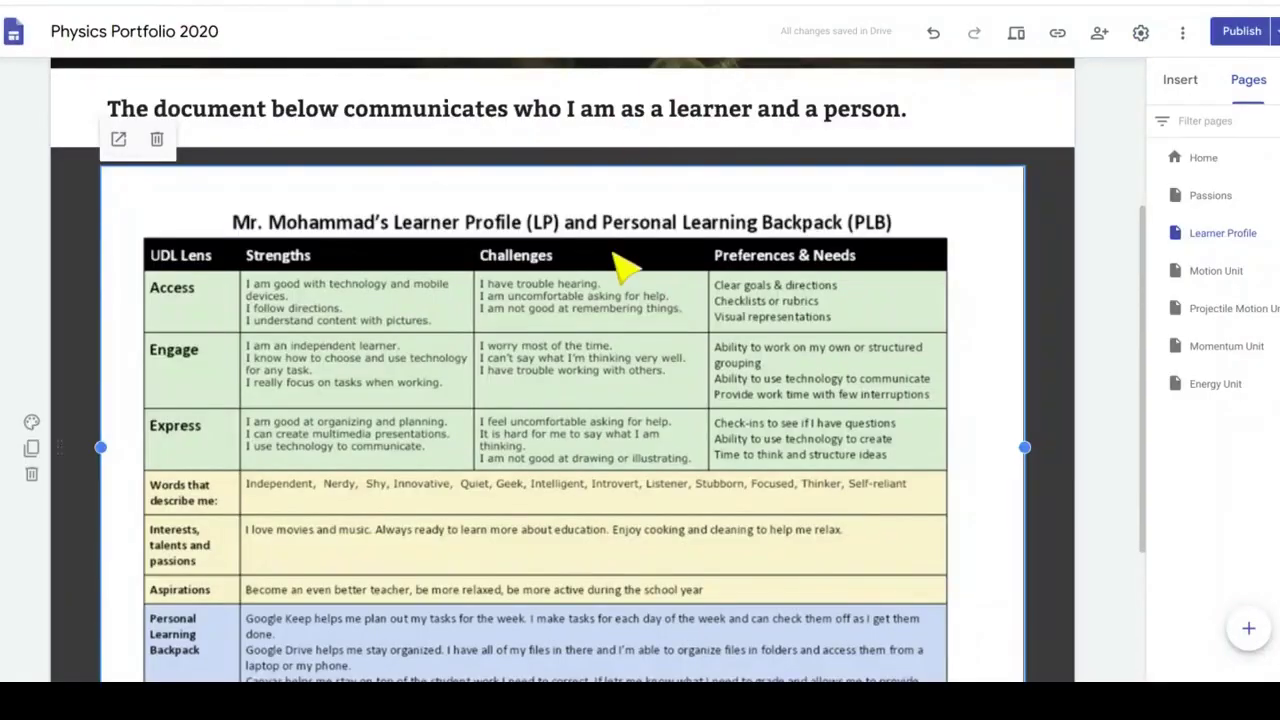
scroll(620, 255, down, 1)
scroll(606, 252, up, 2)
scroll(612, 254, up, 1)
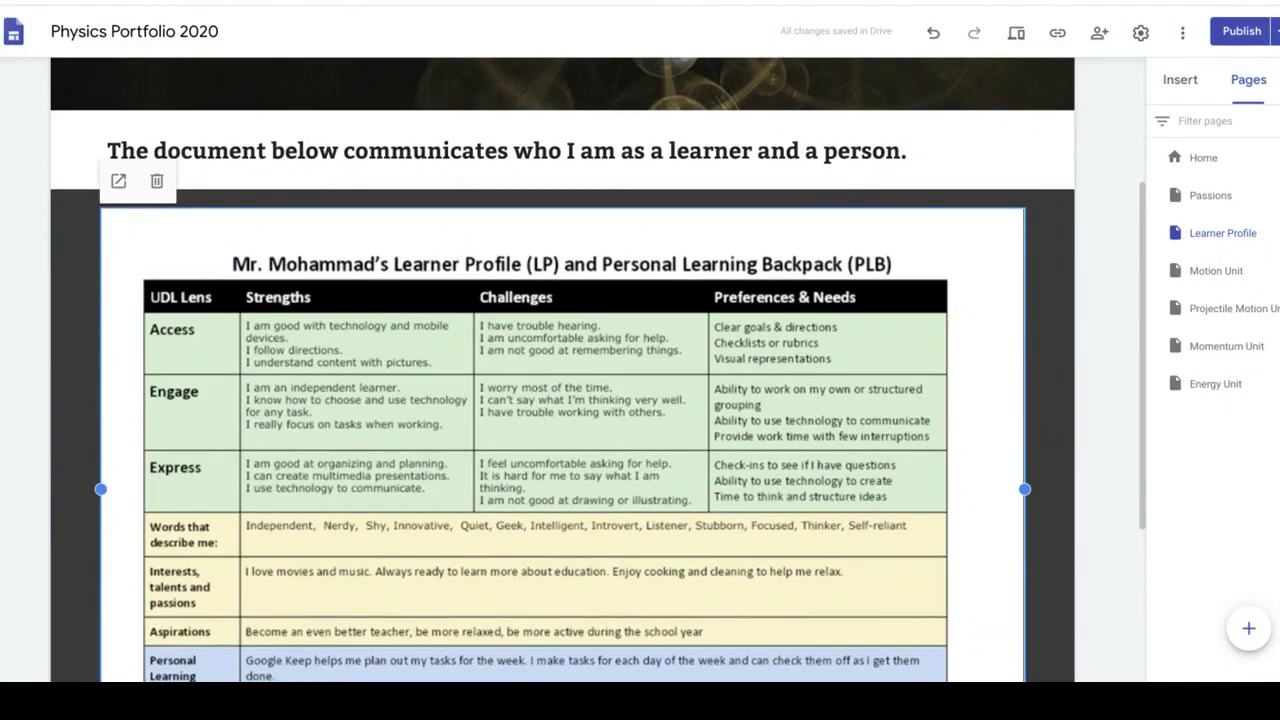
scroll(912, 120, up, 3)
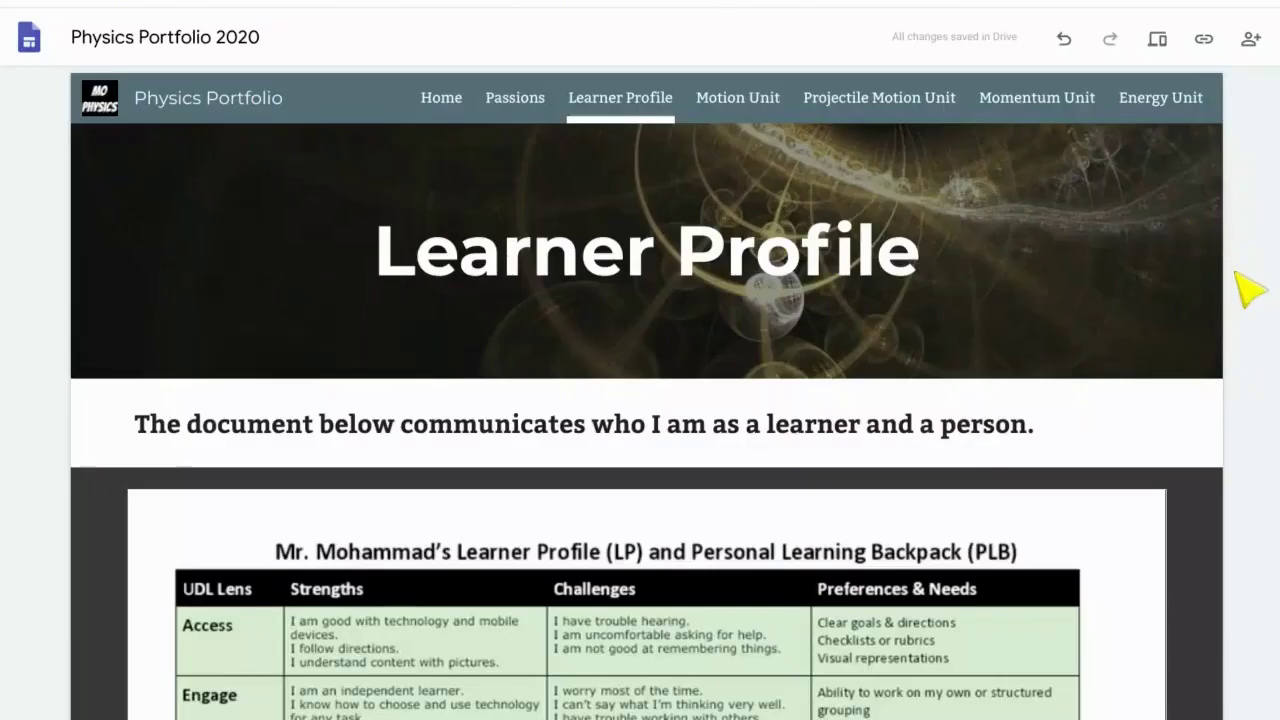
scroll(1257, 318, down, 1)
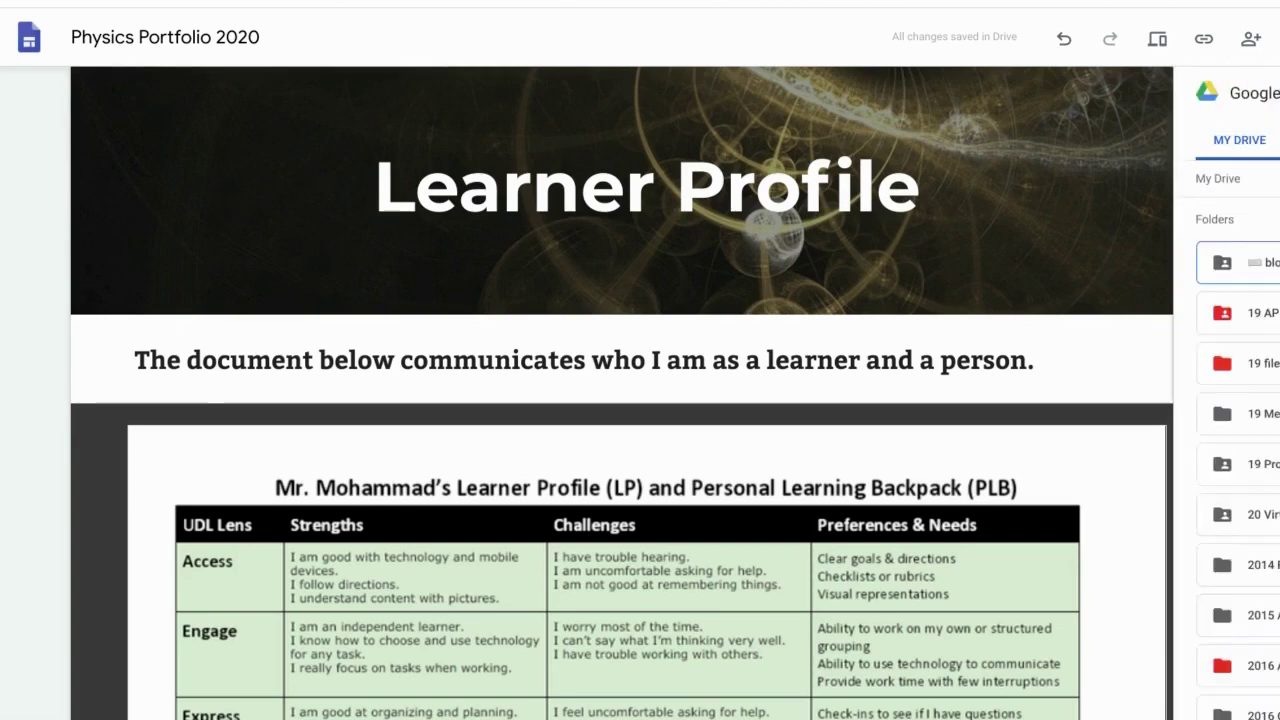
Search Drive for 'learner' and insert the Learner Profile Grid document onto the page.
click(1240, 92)
text(learner)
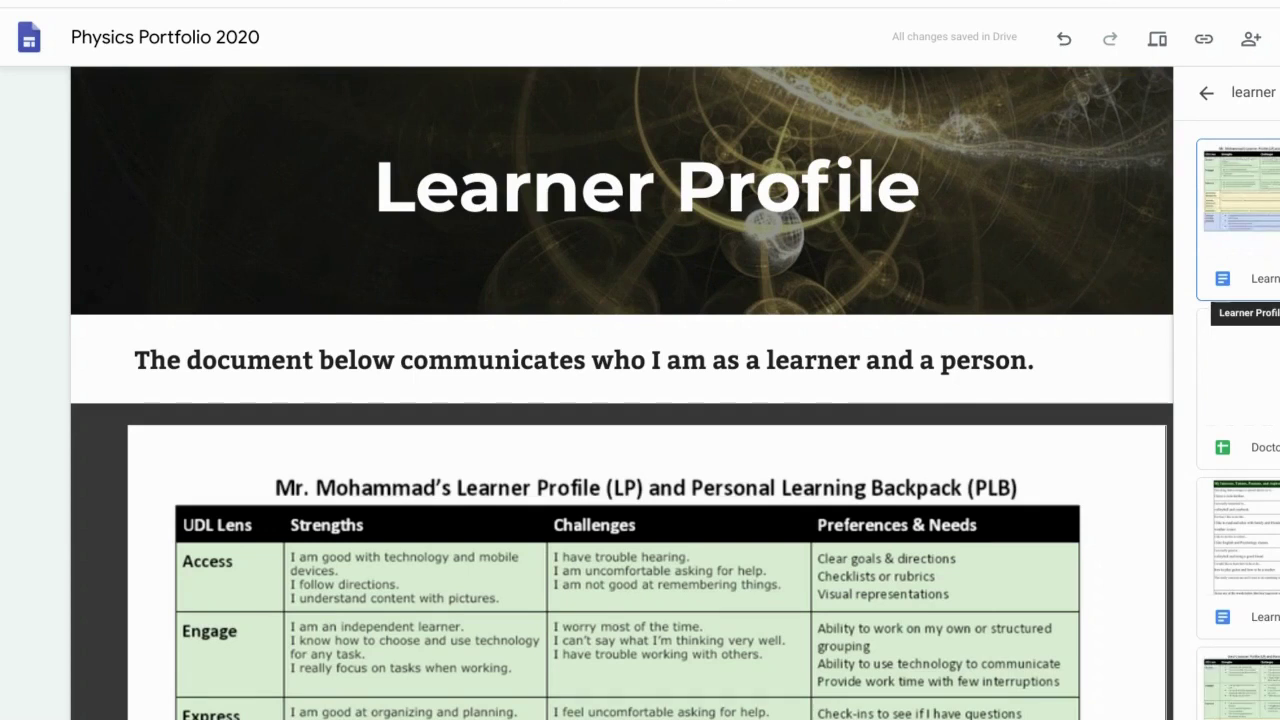
click(1225, 170)
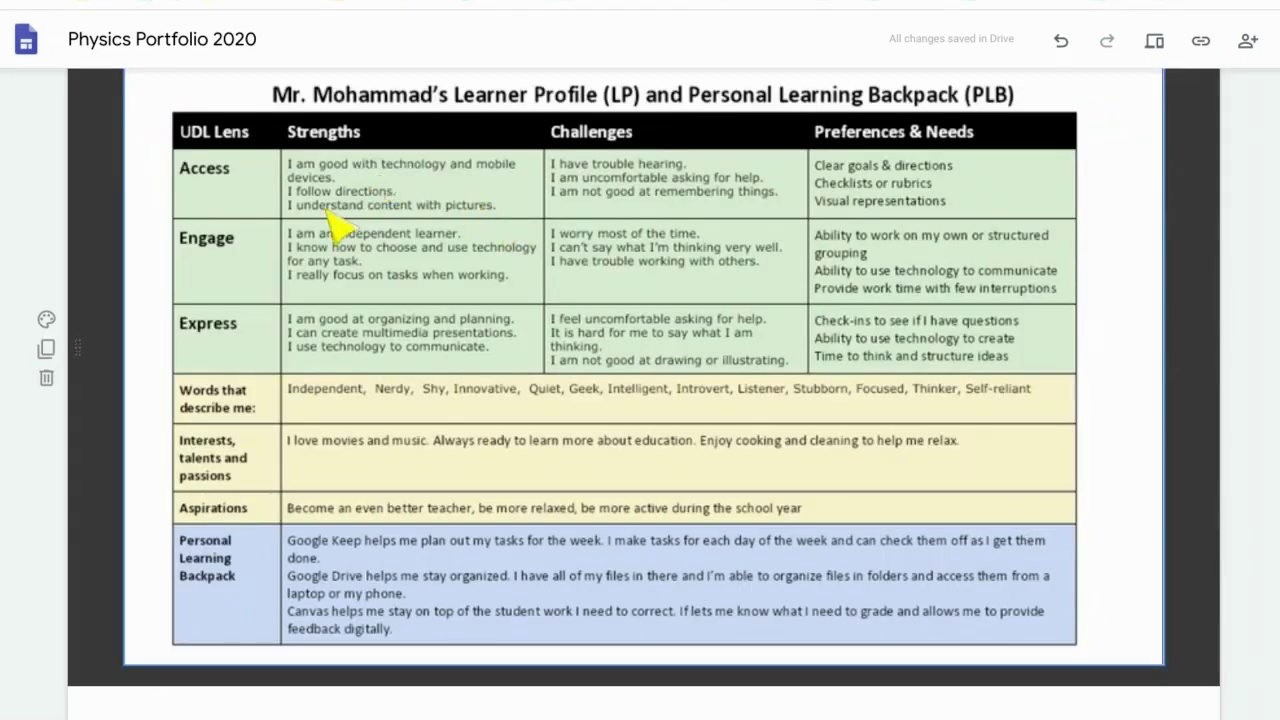
scroll(412, 312, down, 1)
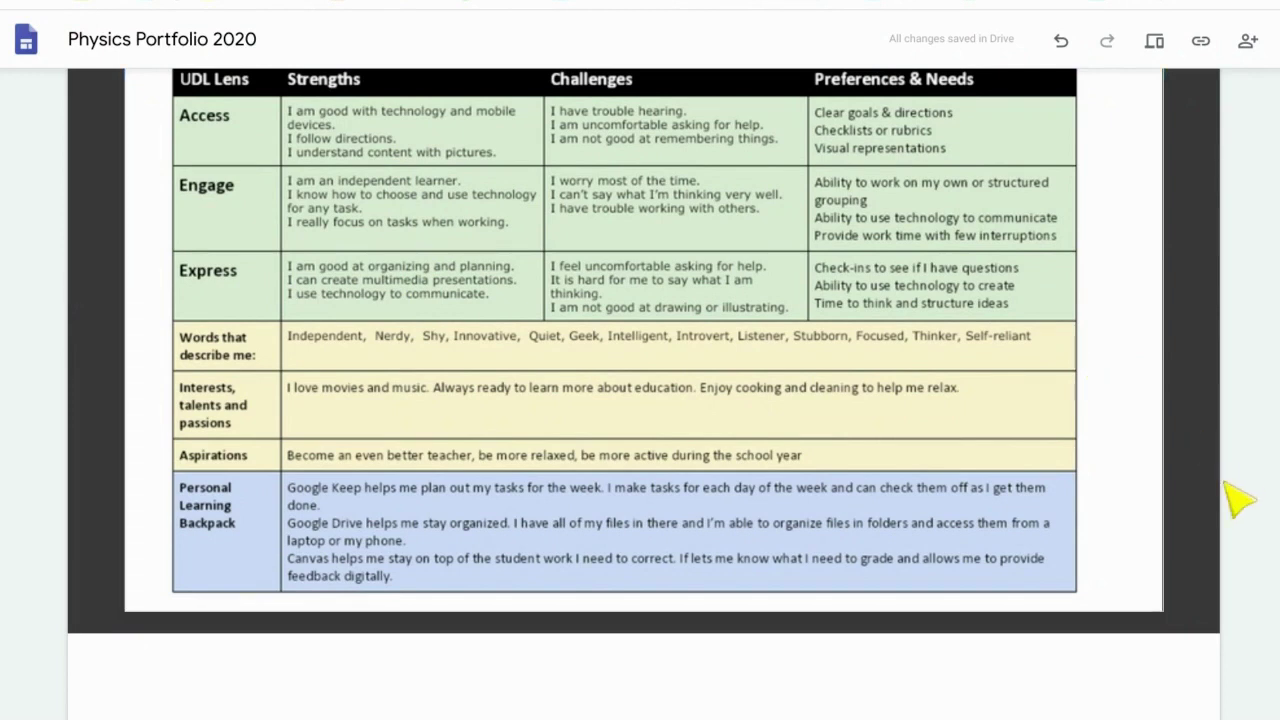
scroll(1226, 514, down, 1)
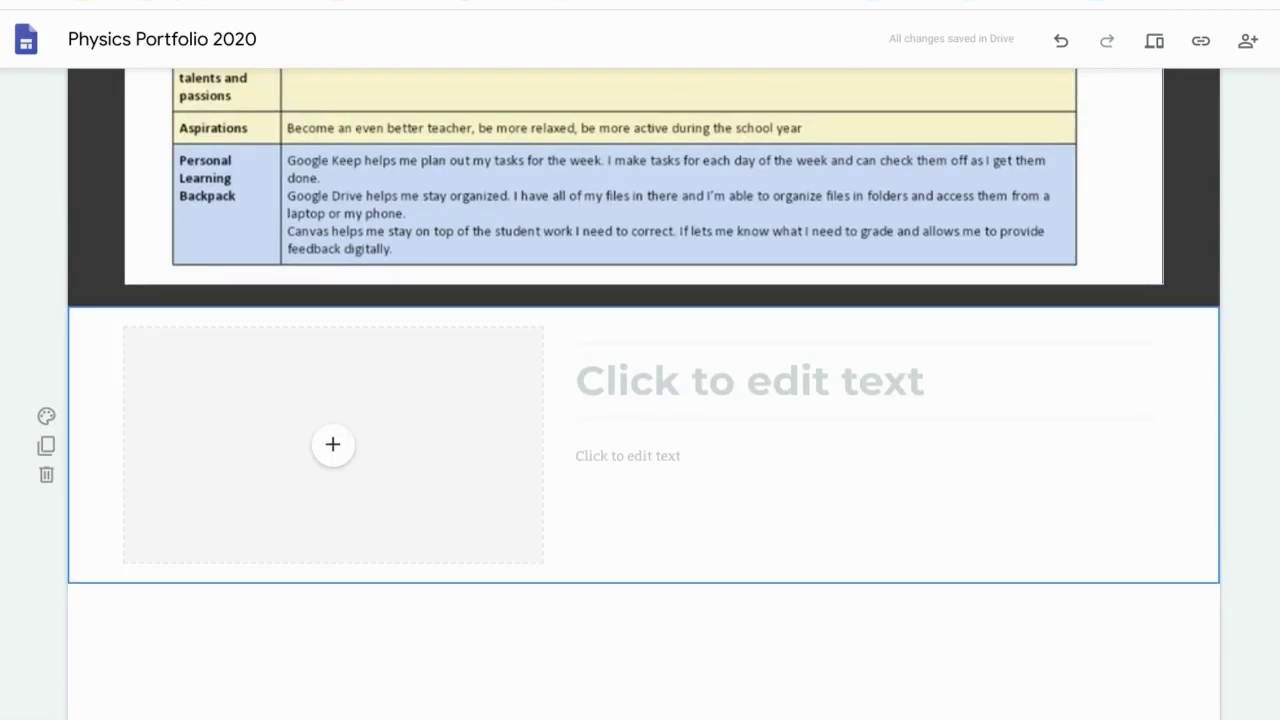
Duplicate the image-and-text section twice and title the first one 'Name of Strength'.
click(46, 445)
click(46, 445)
scroll(985, 400, up, 6)
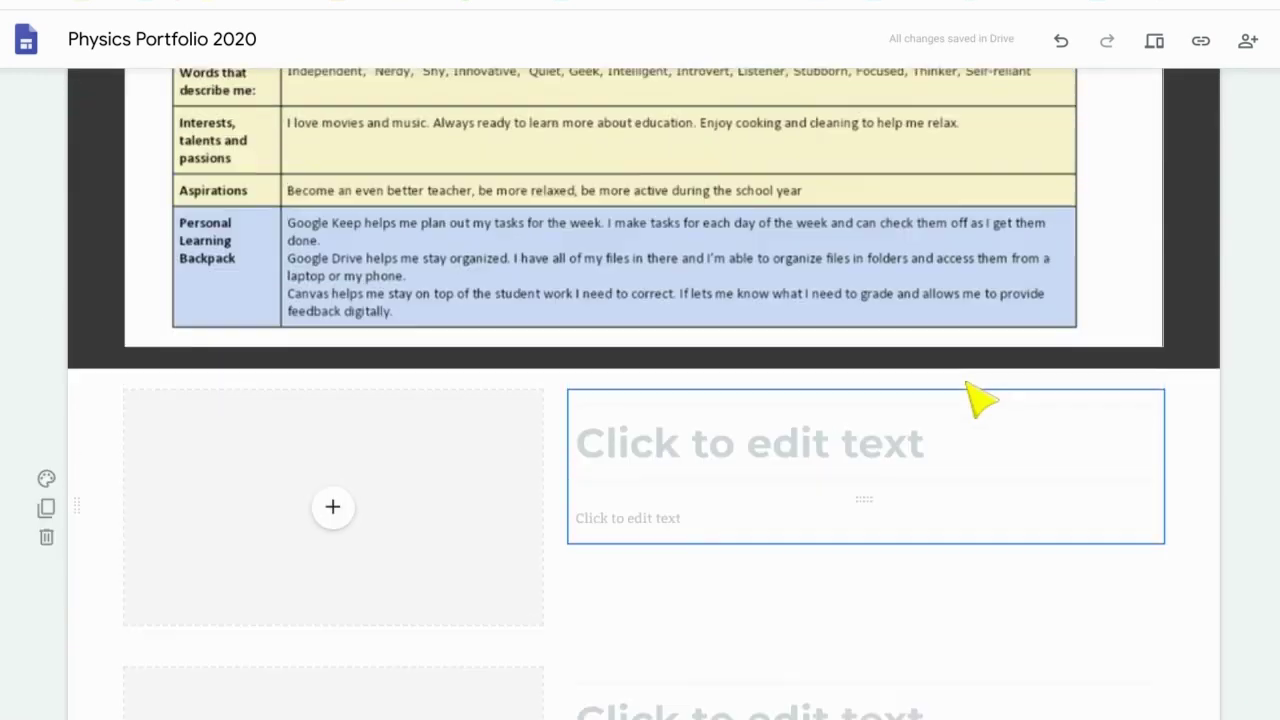
click(945, 472)
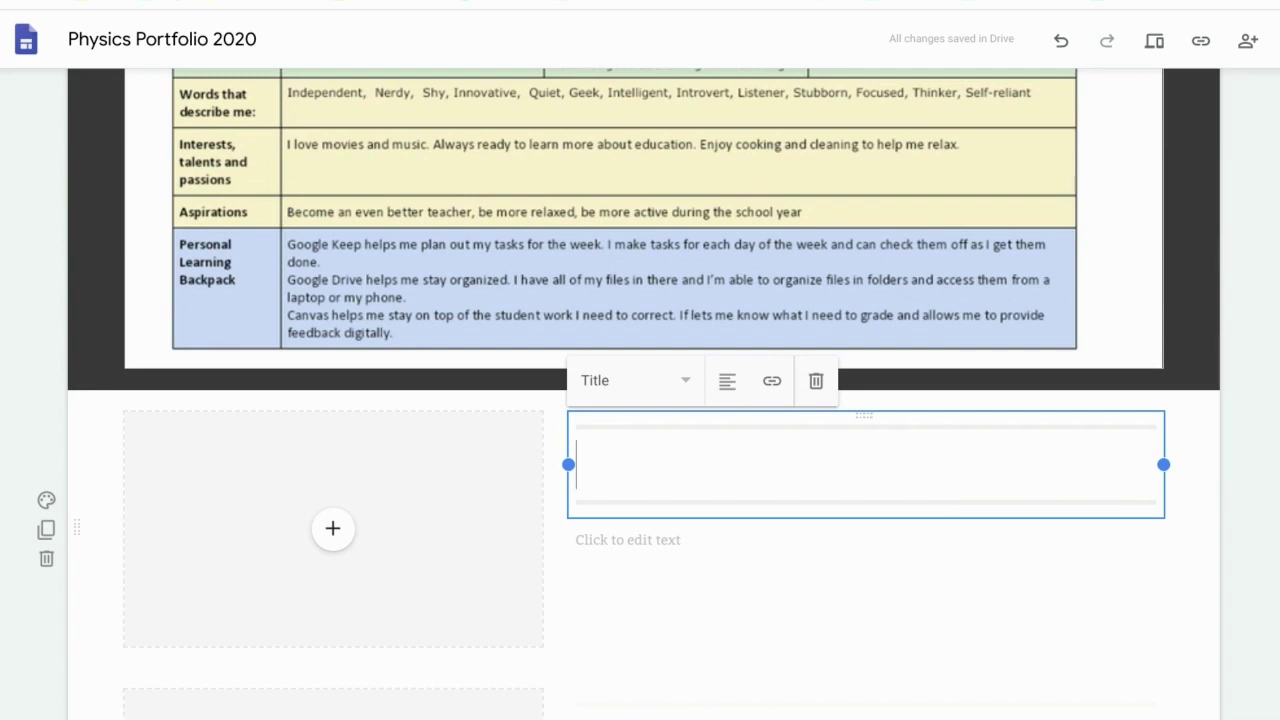
scroll(643, 400, up, 3)
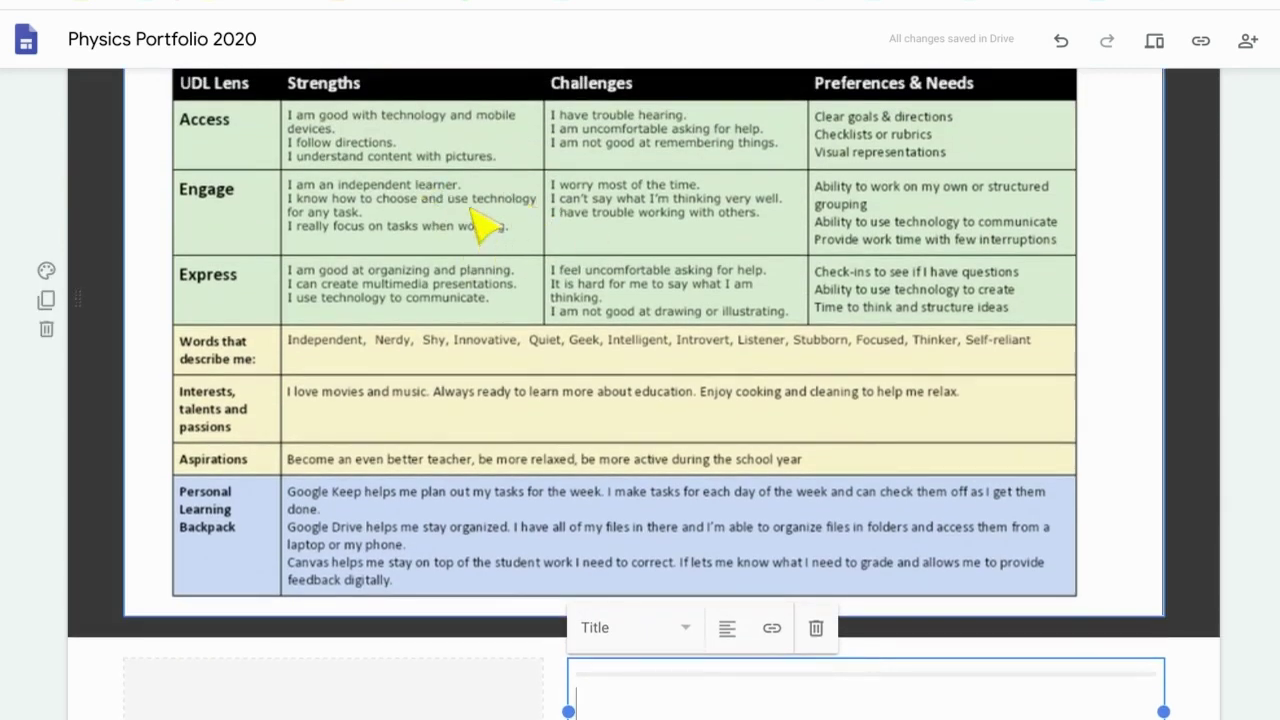
scroll(520, 222, down, 3)
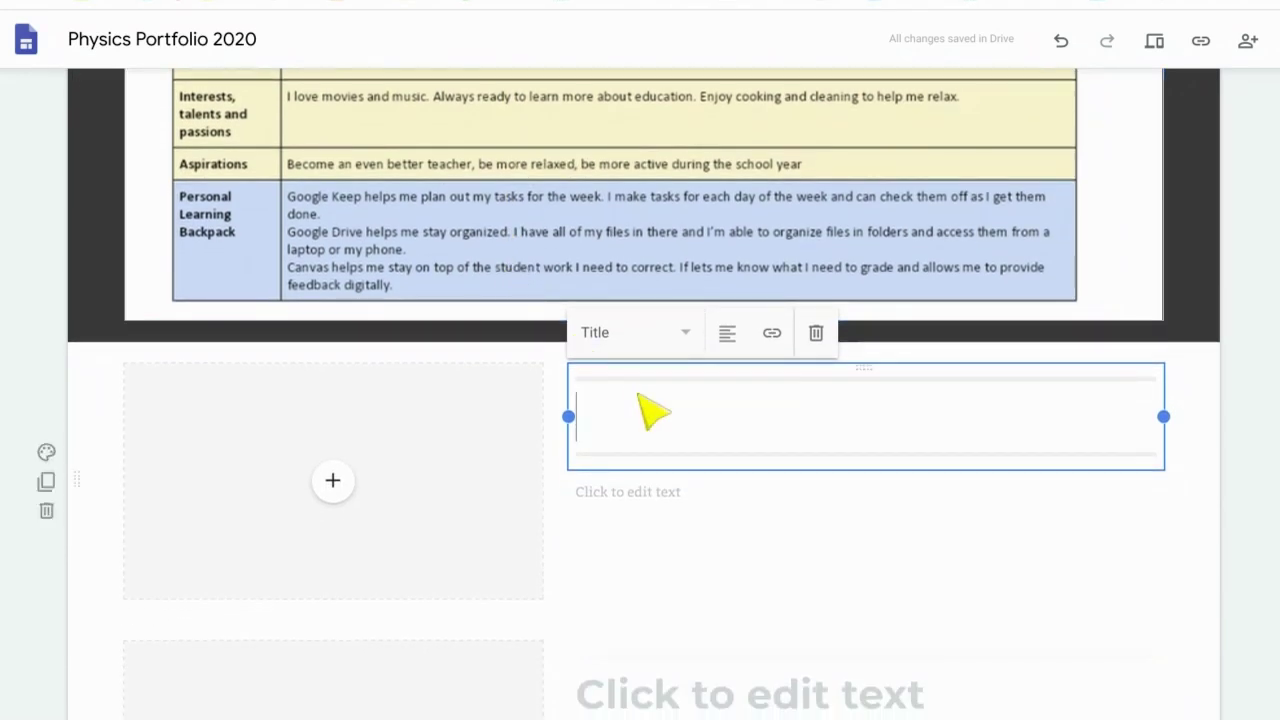
text(Name of Strength)
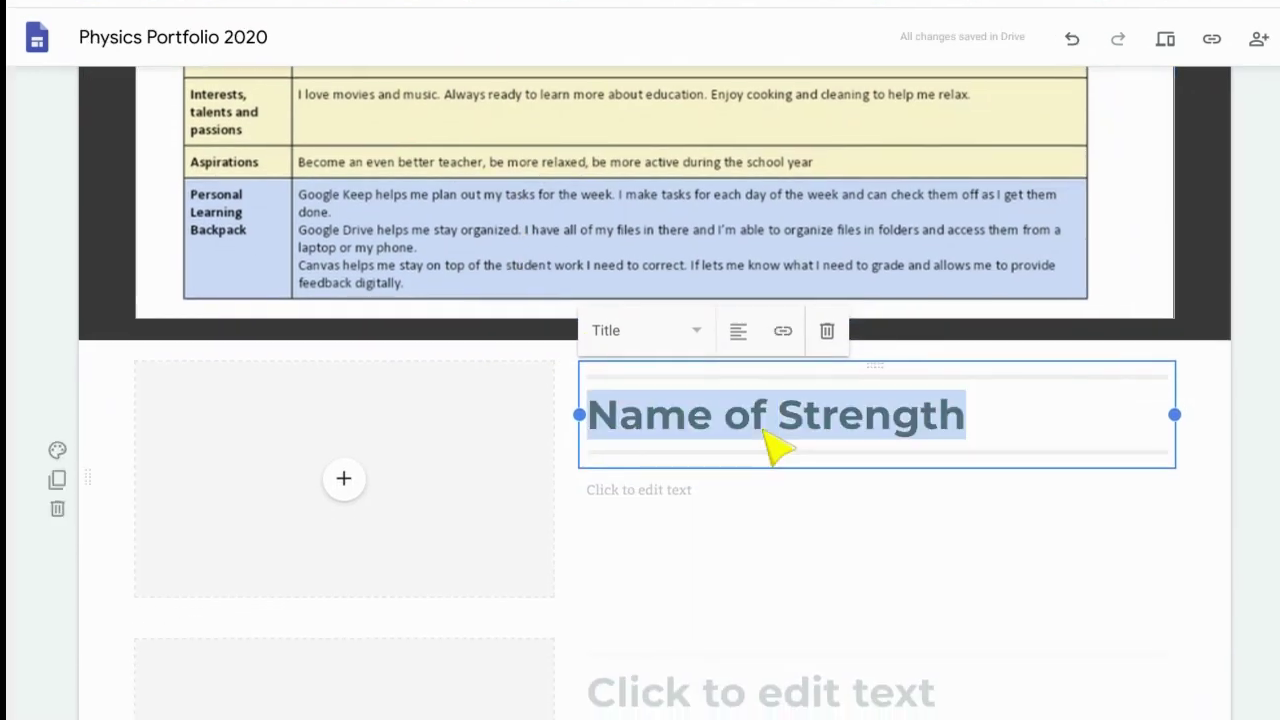
Paste 'Name of Strength' into the next two sections' heading boxes.
click(820, 695)
text(Name of Strength)
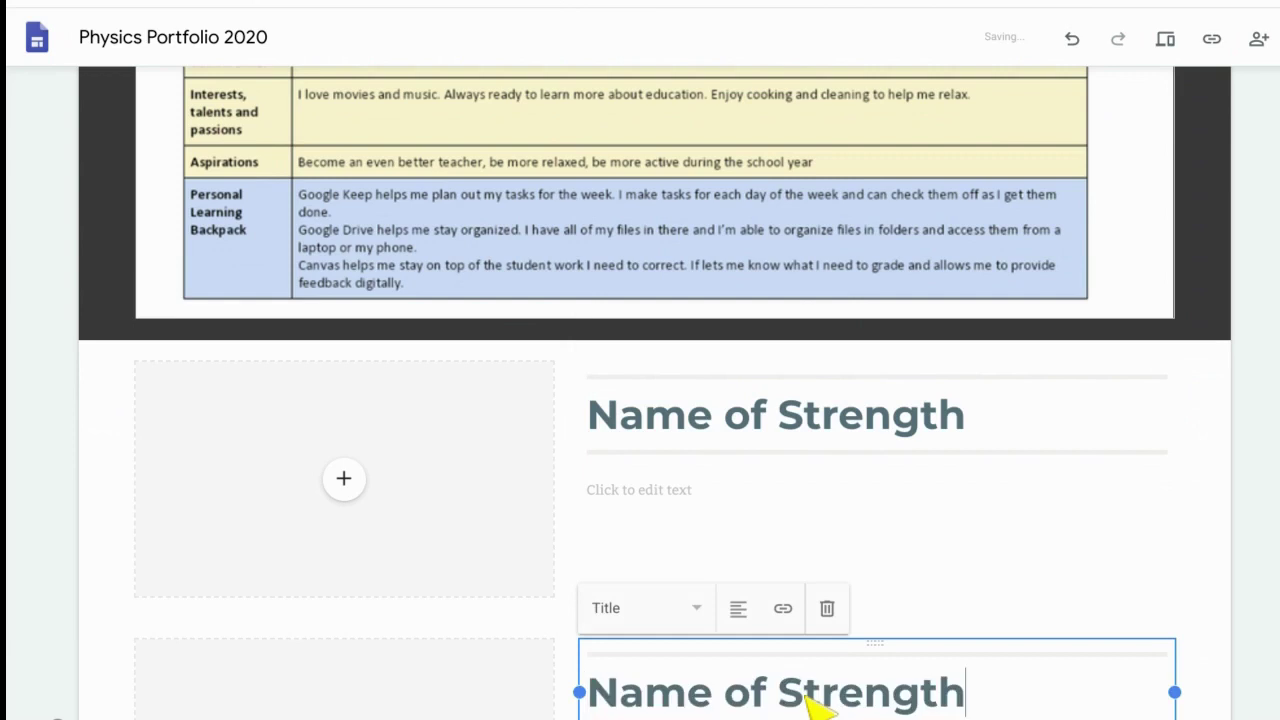
scroll(812, 705, down, 2)
click(812, 705)
text(Name of Strength)
scroll(447, 275, up, 10)
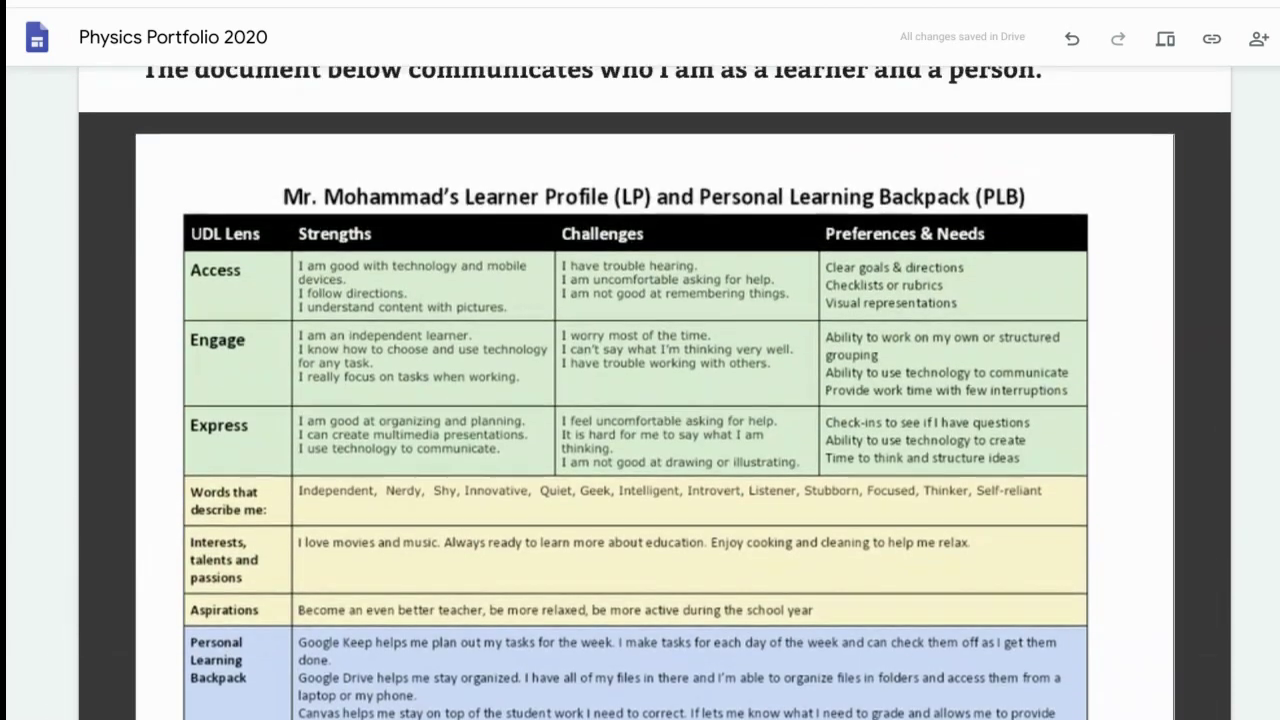
scroll(686, 509, down, 5)
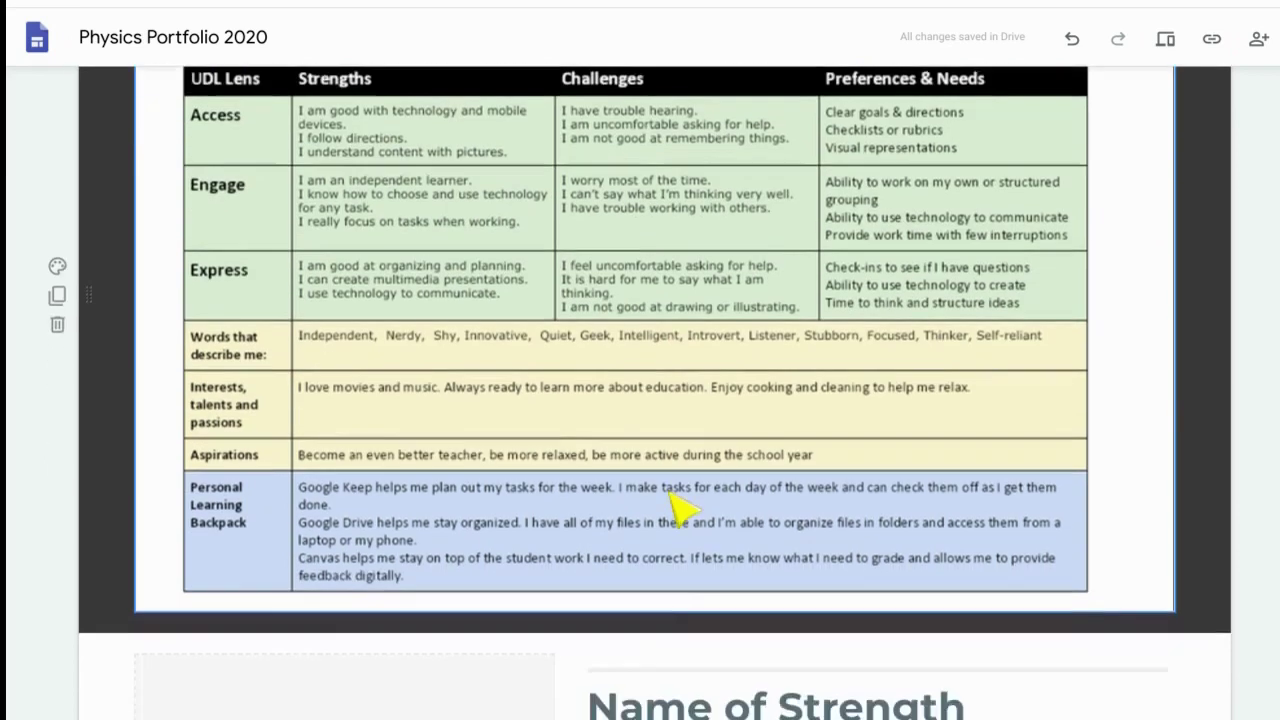
scroll(671, 491, down, 2)
Start a bulleted list in the first section's body with 'add artifact that shows this'.
click(671, 525)
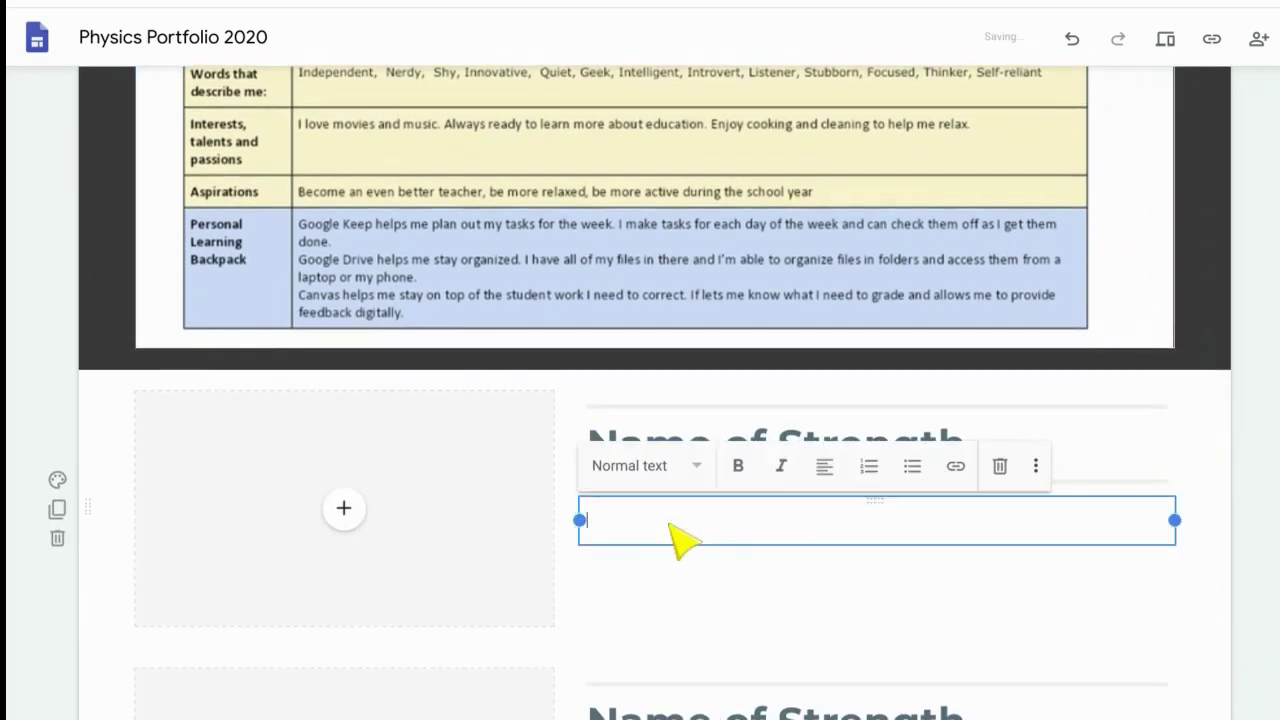
click(696, 470)
click(686, 486)
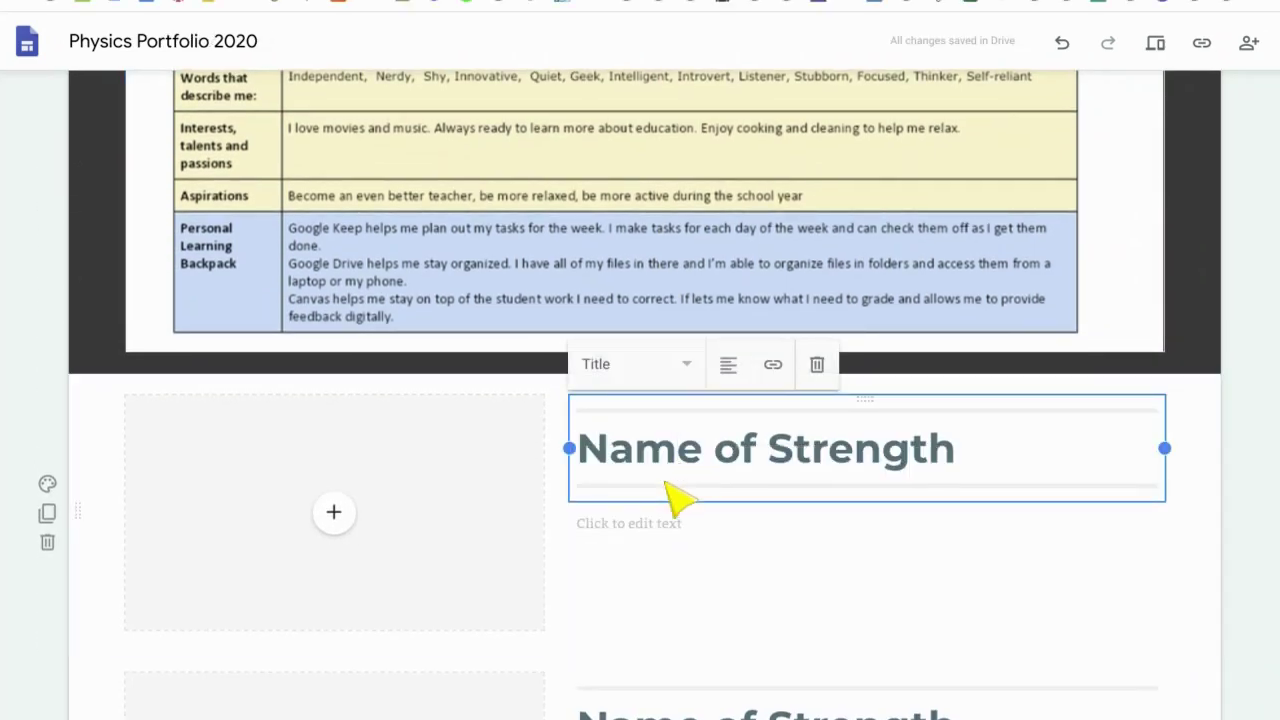
click(645, 518)
key(ctrl+shift+8)
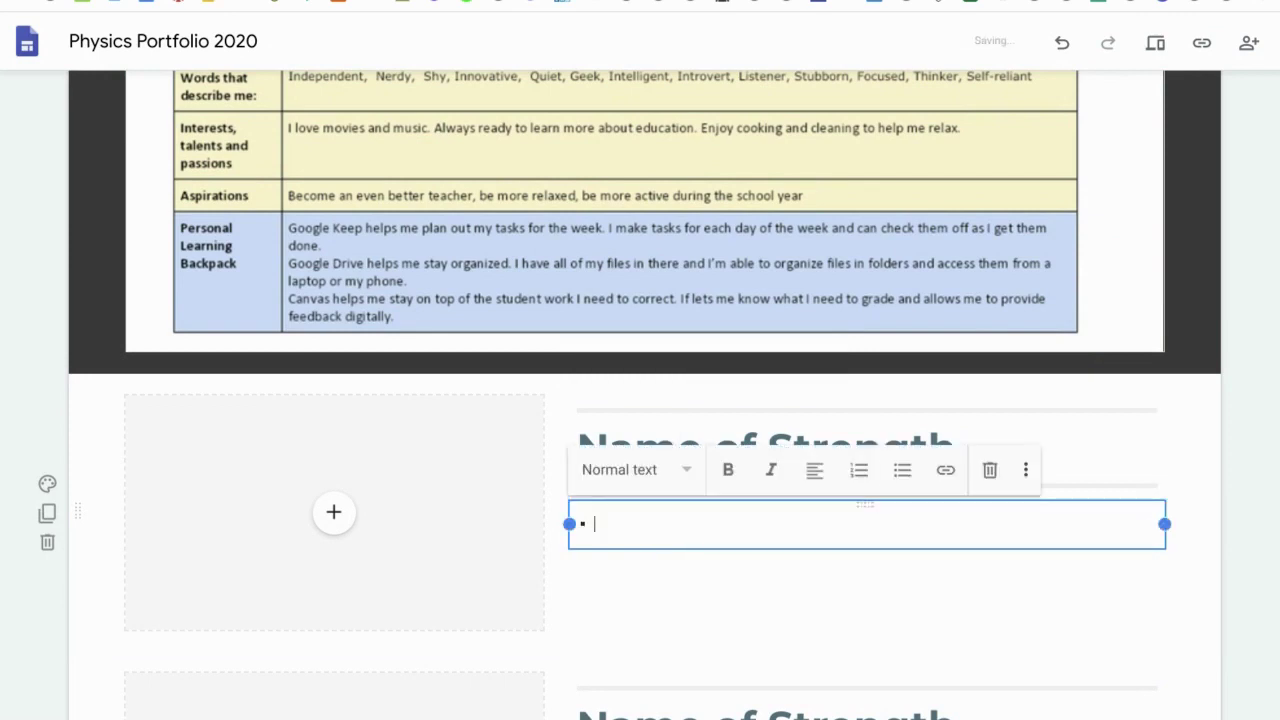
text(add artifact t)
text(ows this)
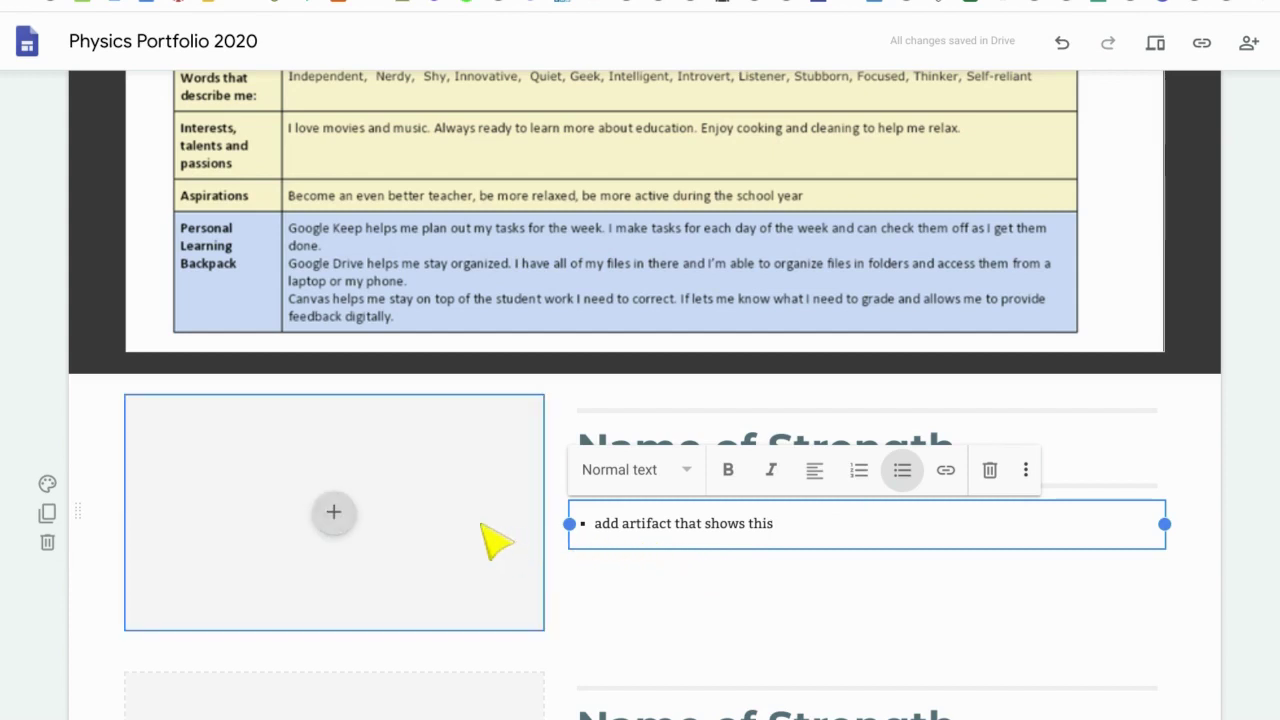
Add a second bullet: 'explain the artifact and how it shows this skill'.
click(340, 516)
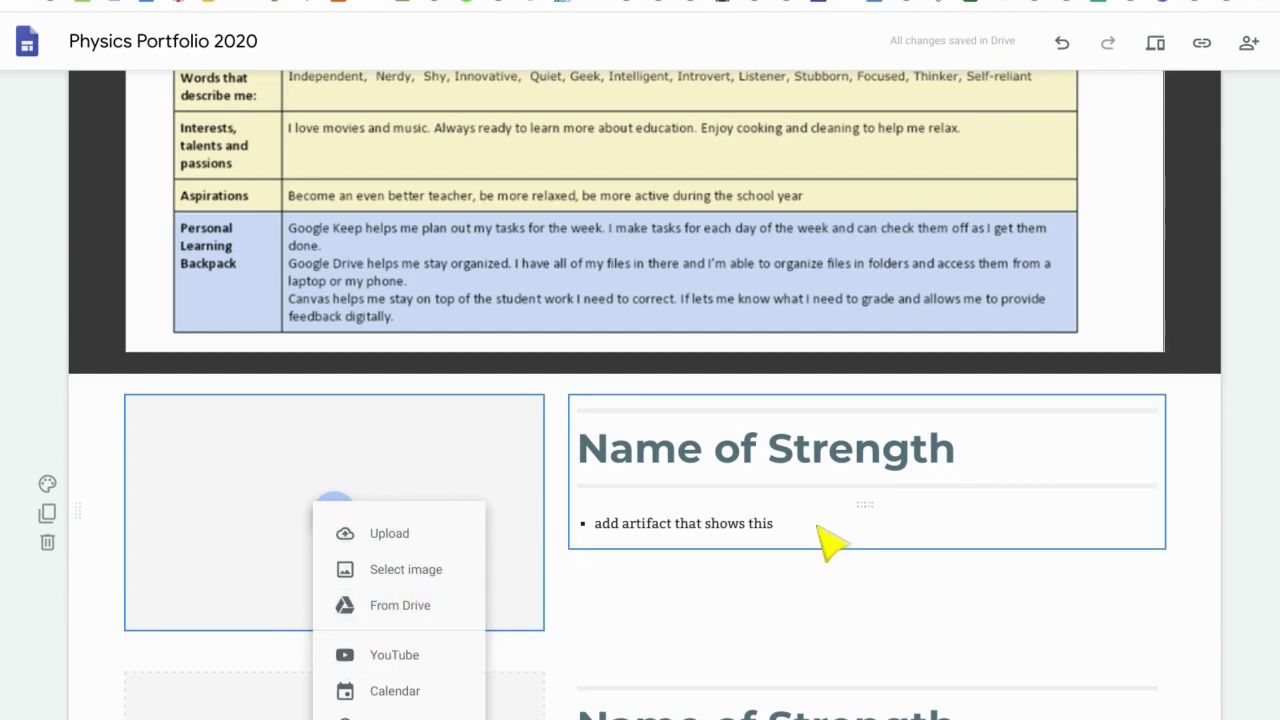
click(823, 537)
click(819, 539)
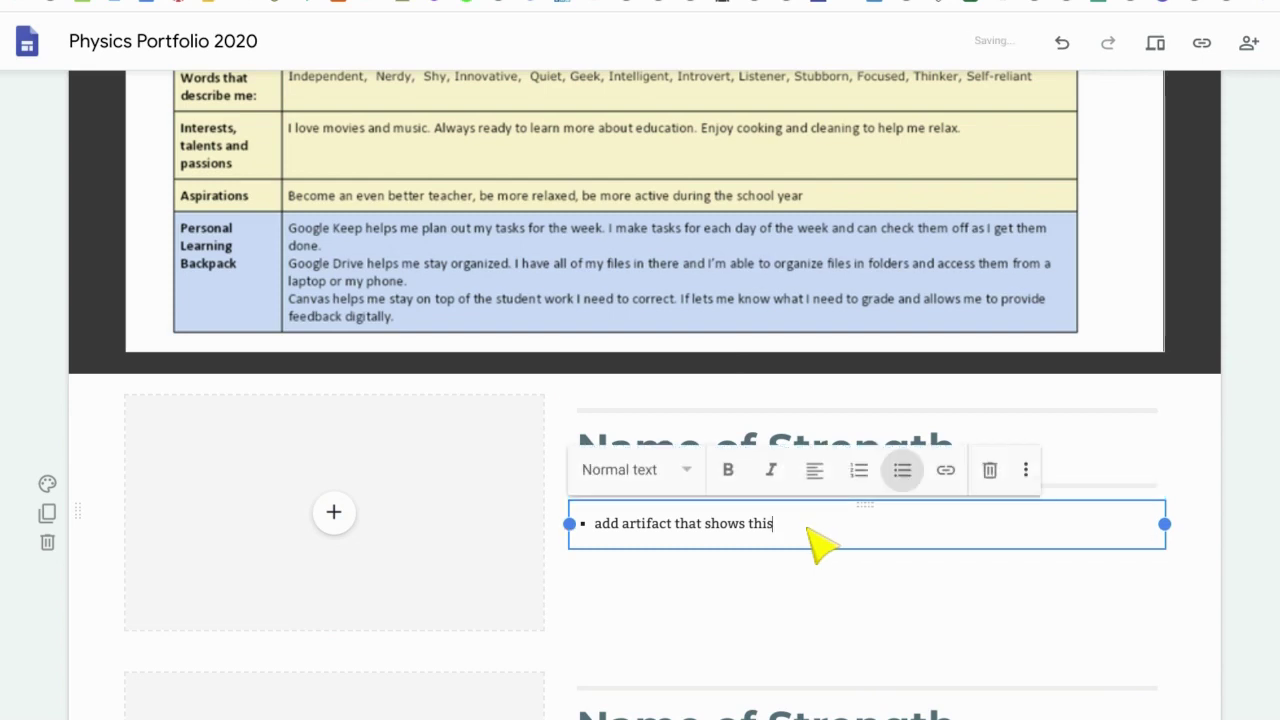
key(Return)
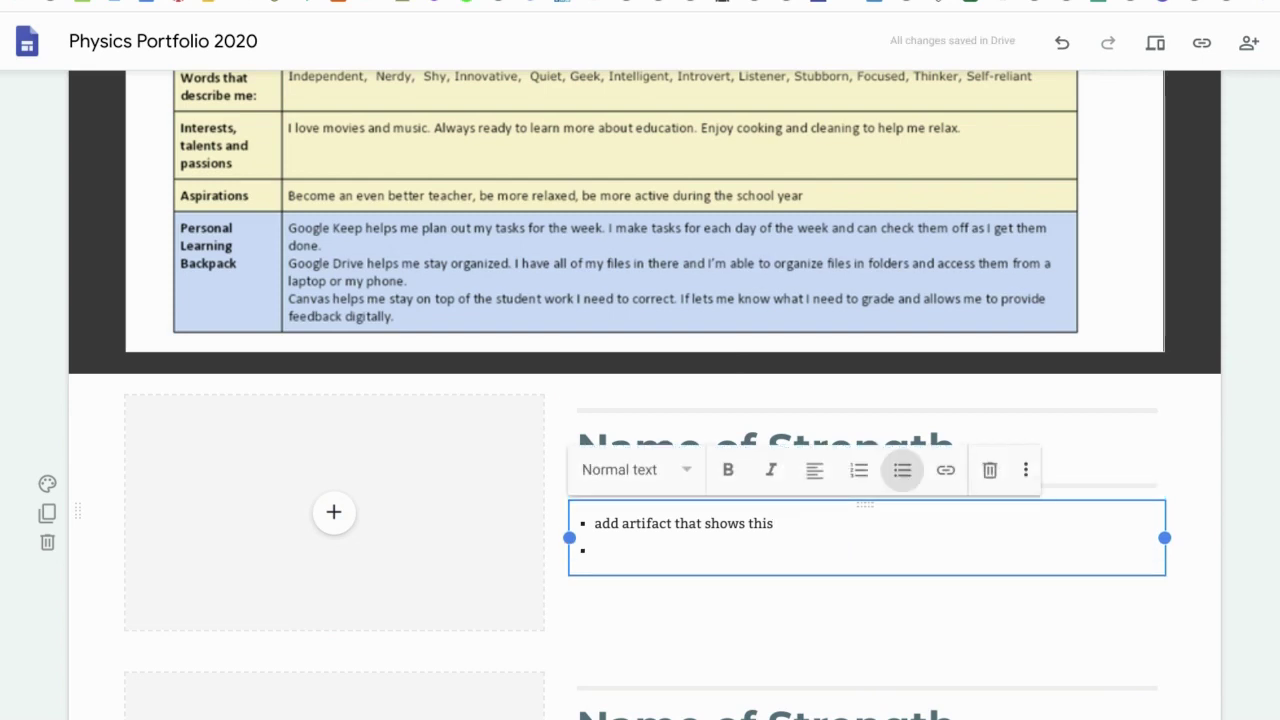
text(explain the)
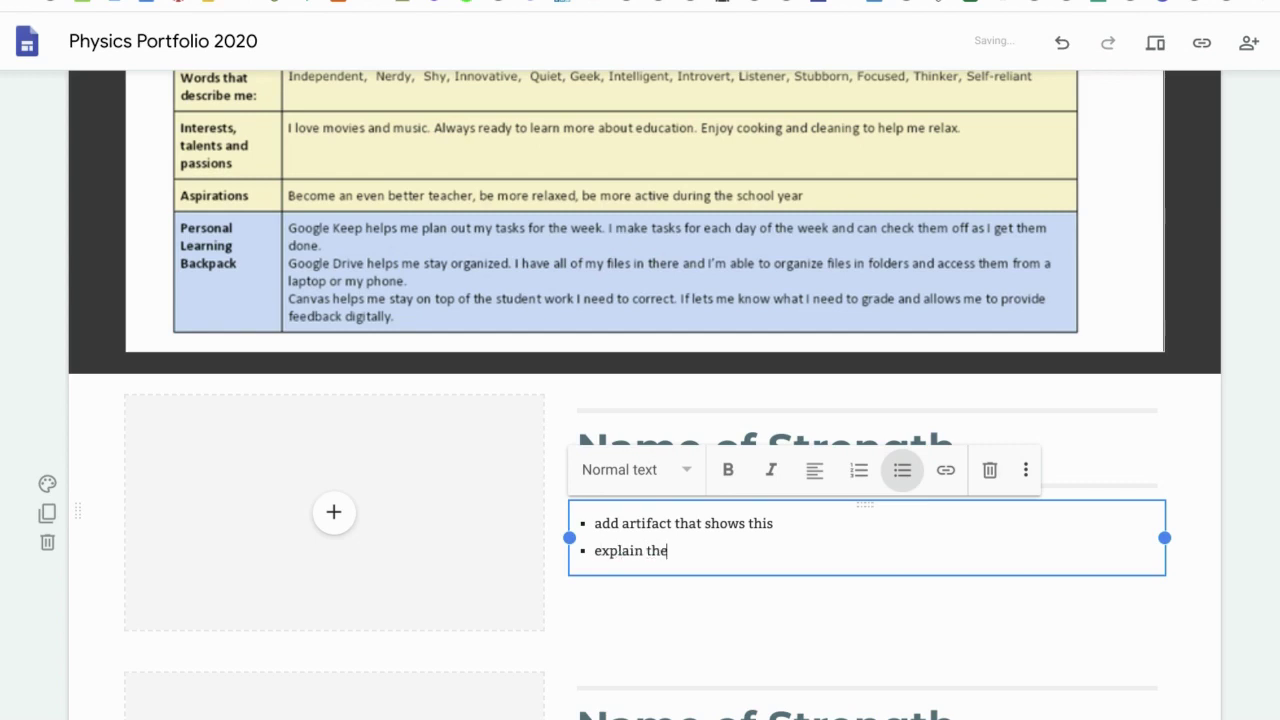
text( artifact and how it shows this skill)
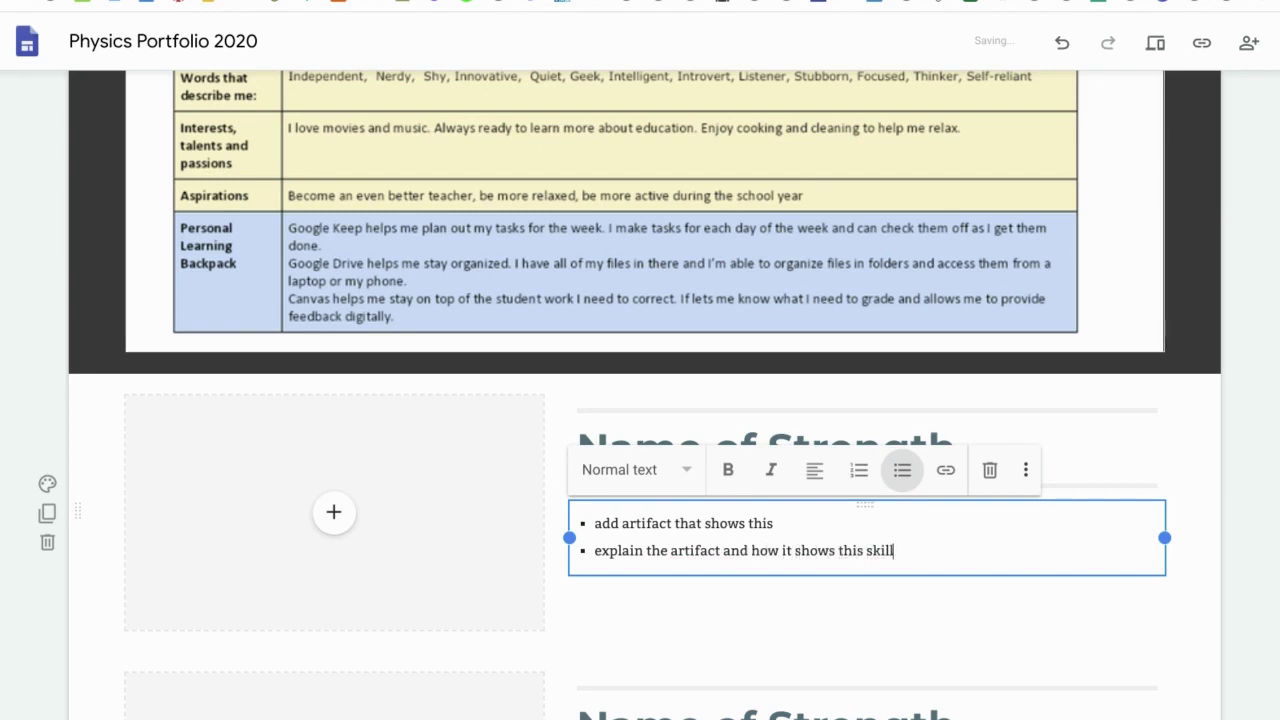
Finish the bulleted prompts and open the + insert menu on the first Name of Strength image placeholder.
click(1257, 634)
scroll(1257, 634, down, 1)
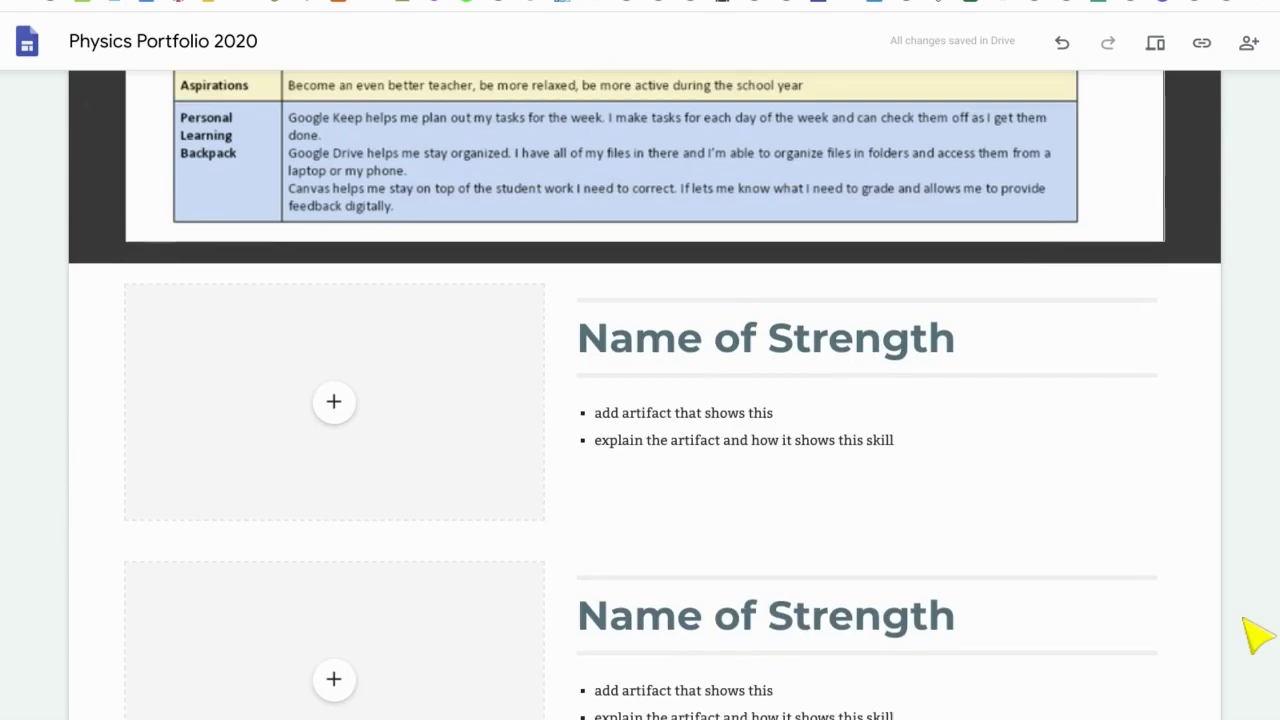
scroll(645, 395, up, 3)
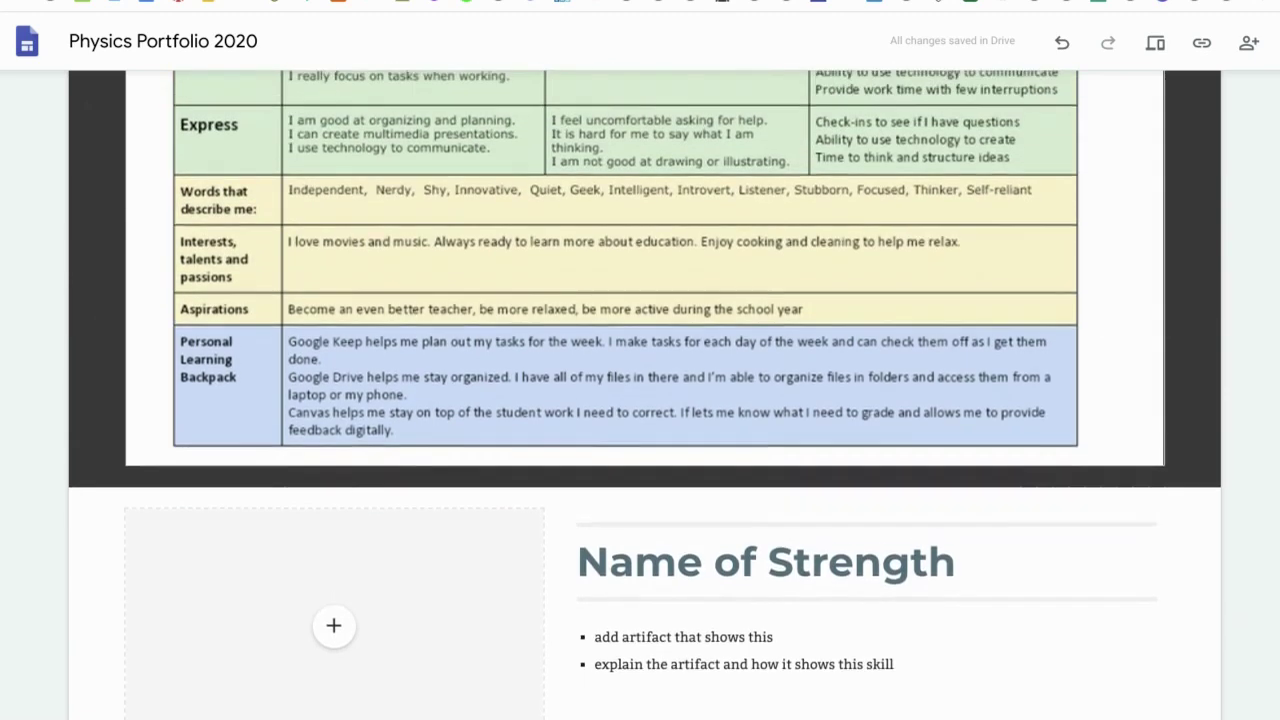
scroll(645, 395, down, 2)
scroll(820, 543, down, 1)
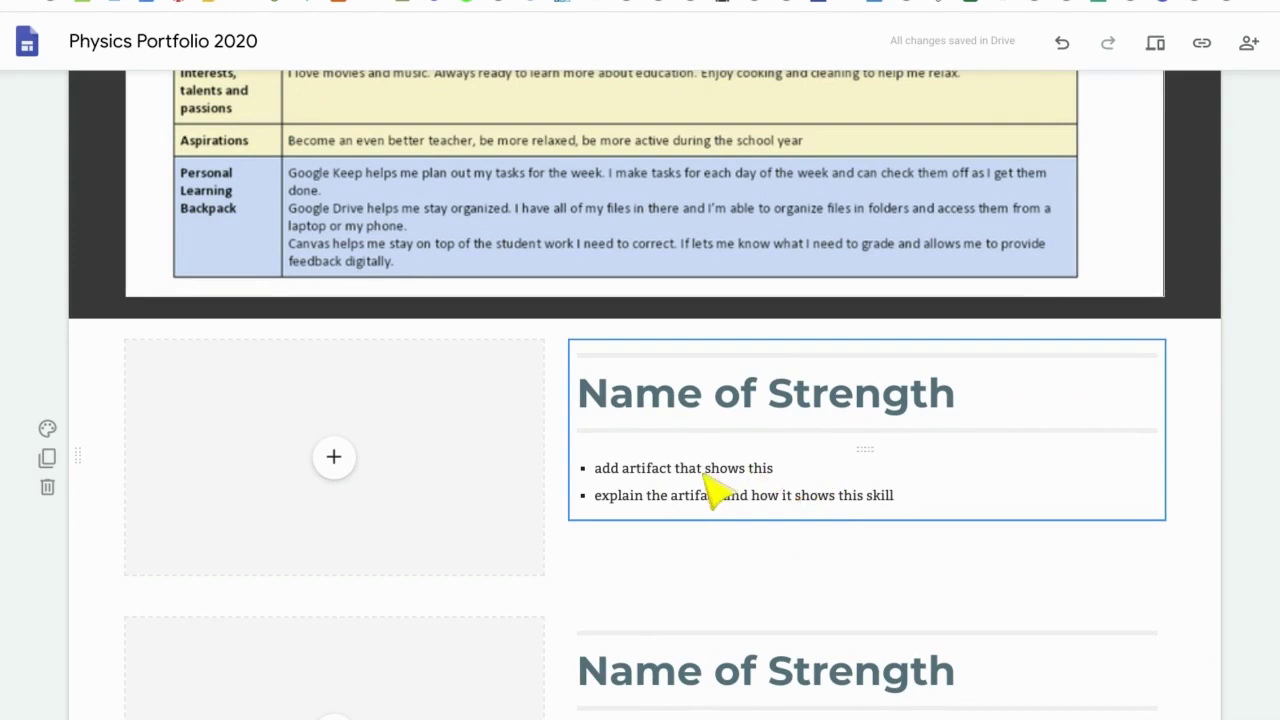
scroll(705, 478, down, 2)
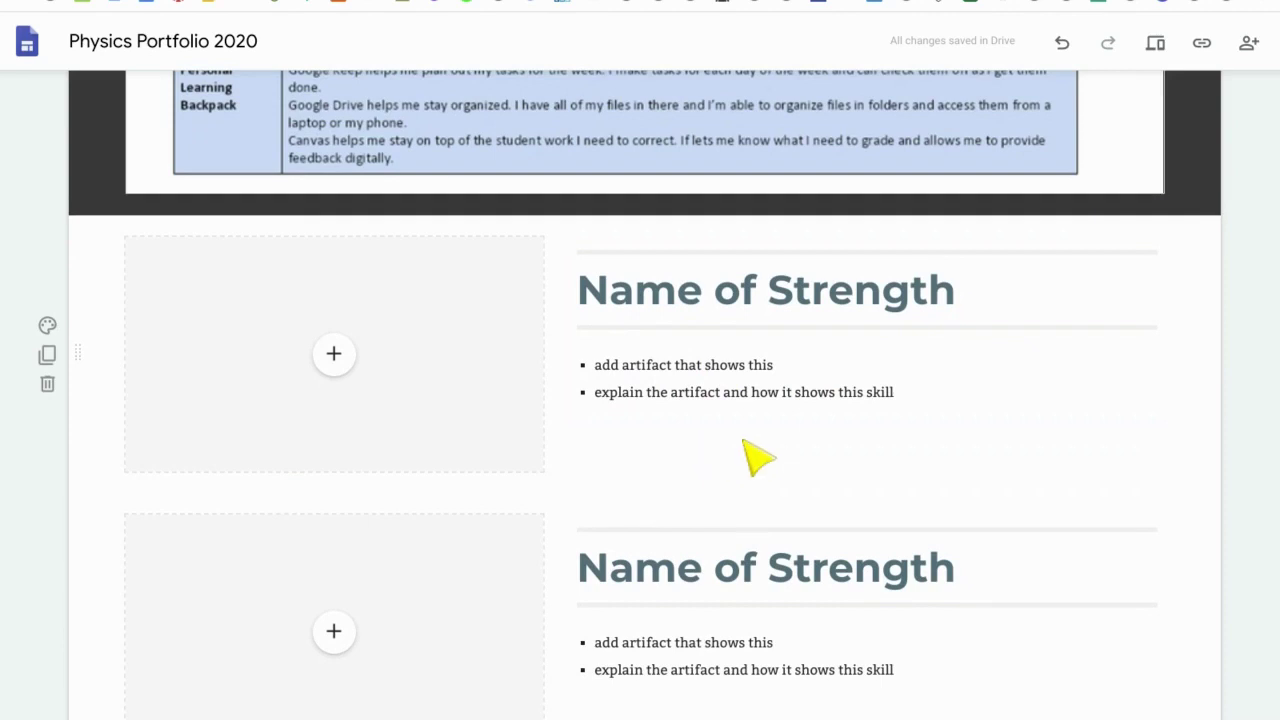
click(338, 358)
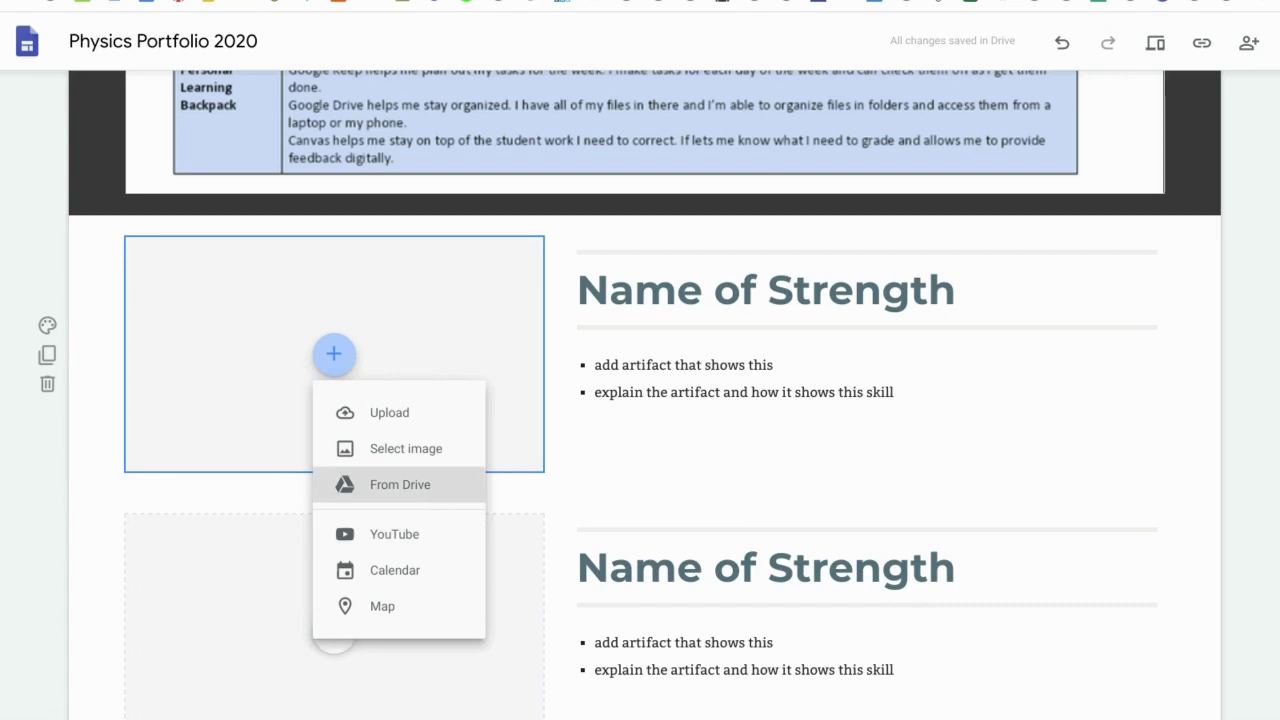
Close the image insert menu unused and scroll back up to the page banner and navigation bar.
click(1219, 468)
scroll(1219, 468, down, 1)
scroll(1219, 468, down, 4)
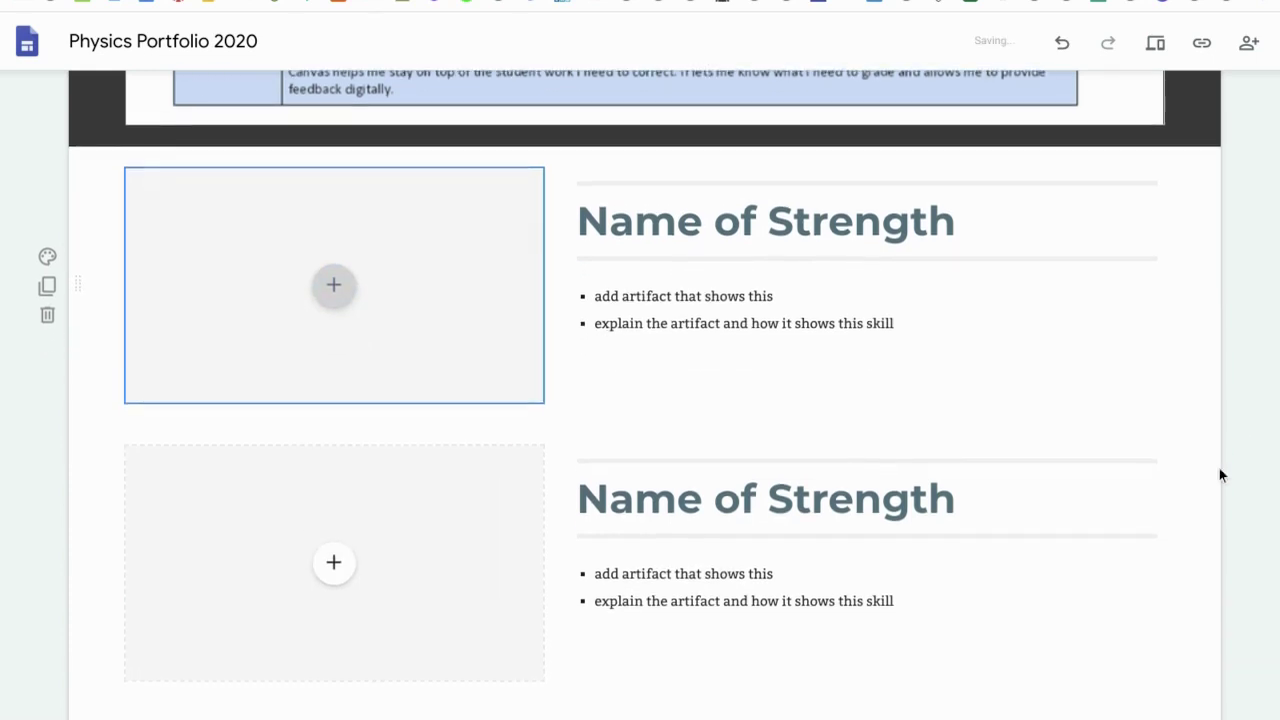
scroll(1219, 468, down, 1)
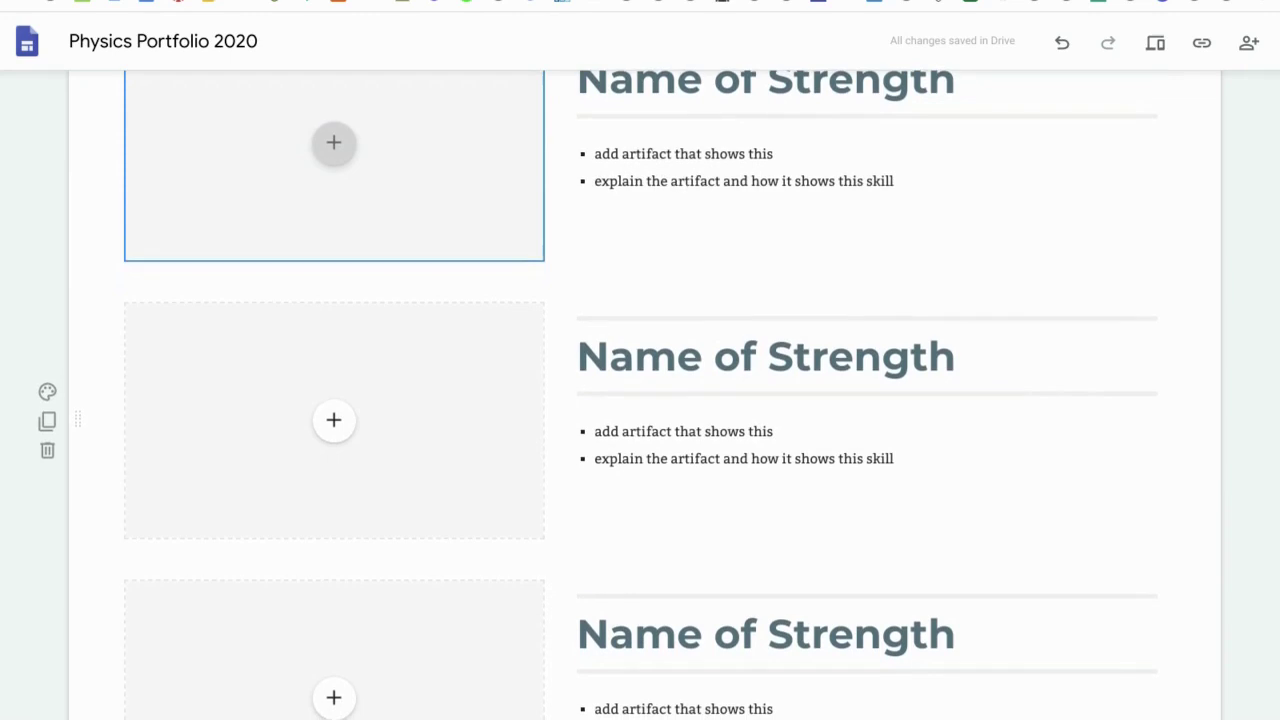
scroll(640, 400, down, 1)
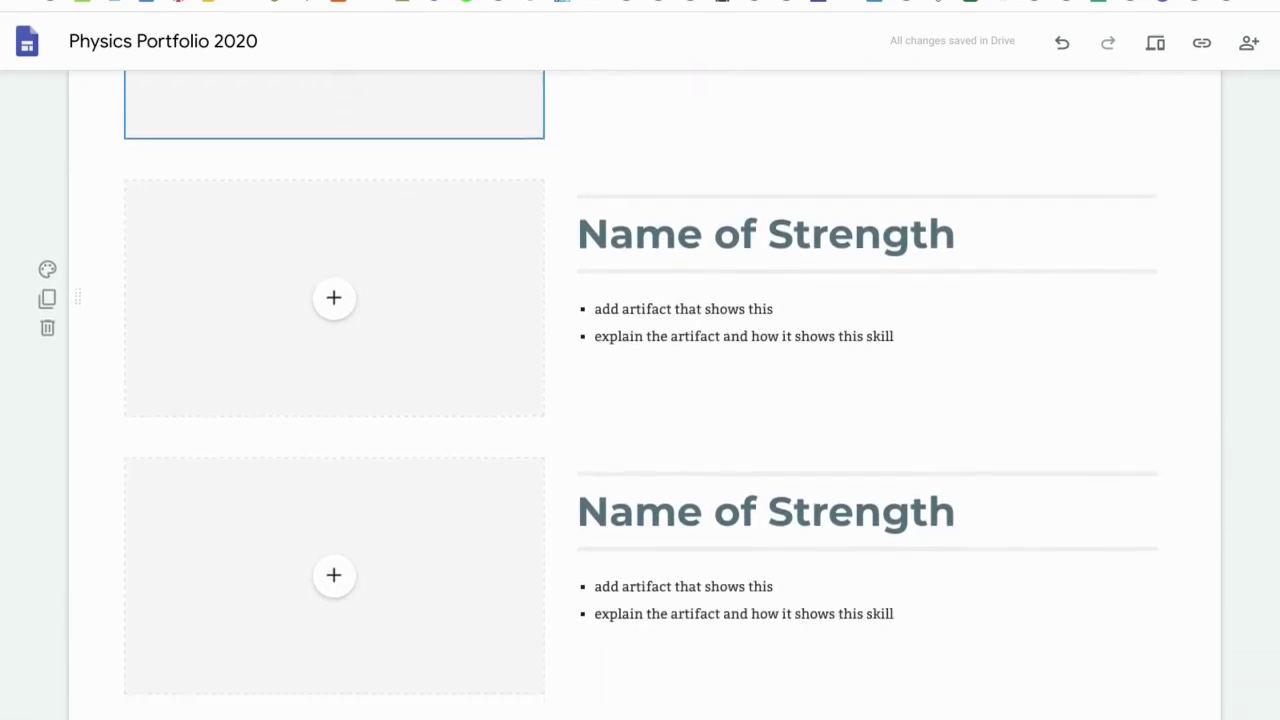
scroll(640, 400, up, 2)
scroll(640, 400, up, 6)
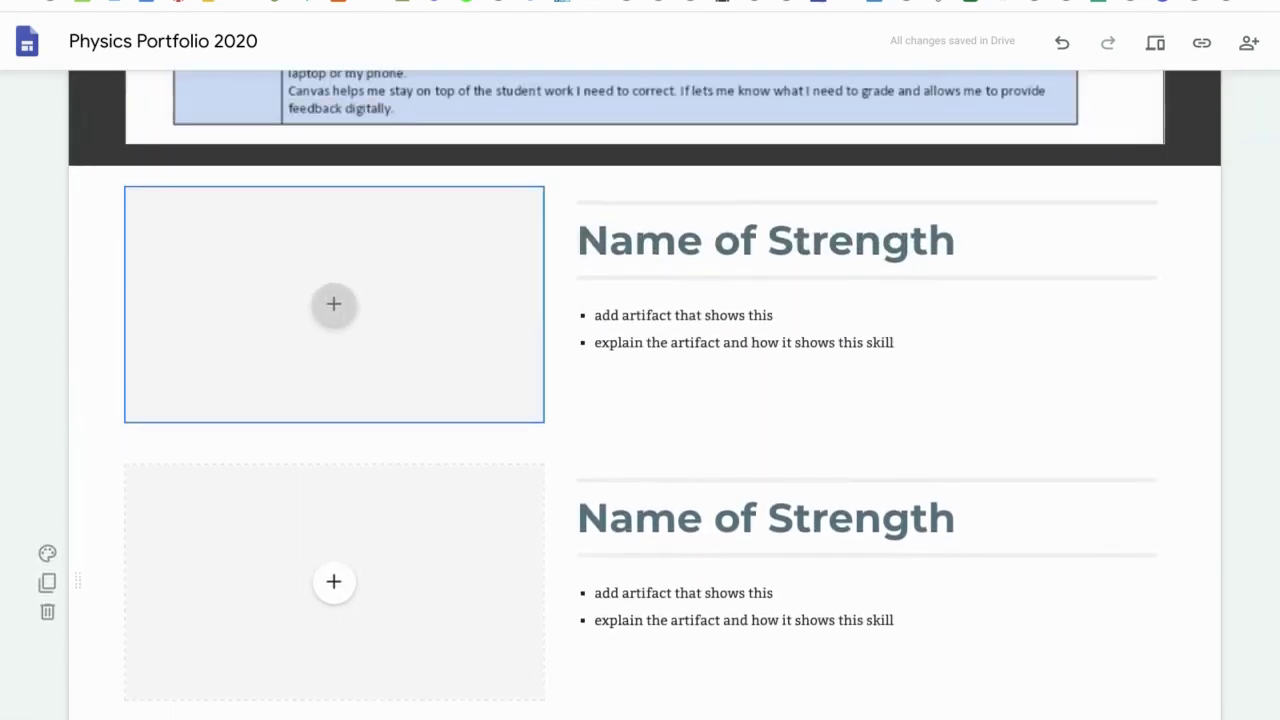
scroll(640, 400, up, 5)
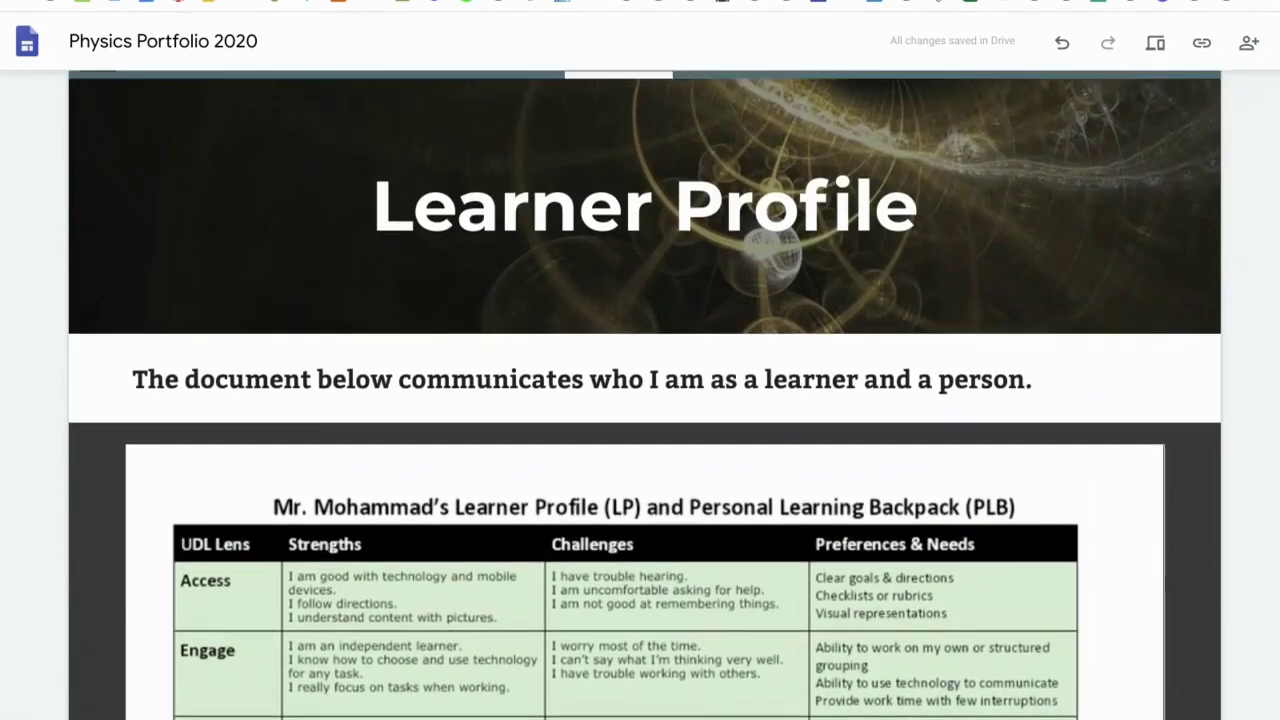
scroll(640, 400, up, 1)
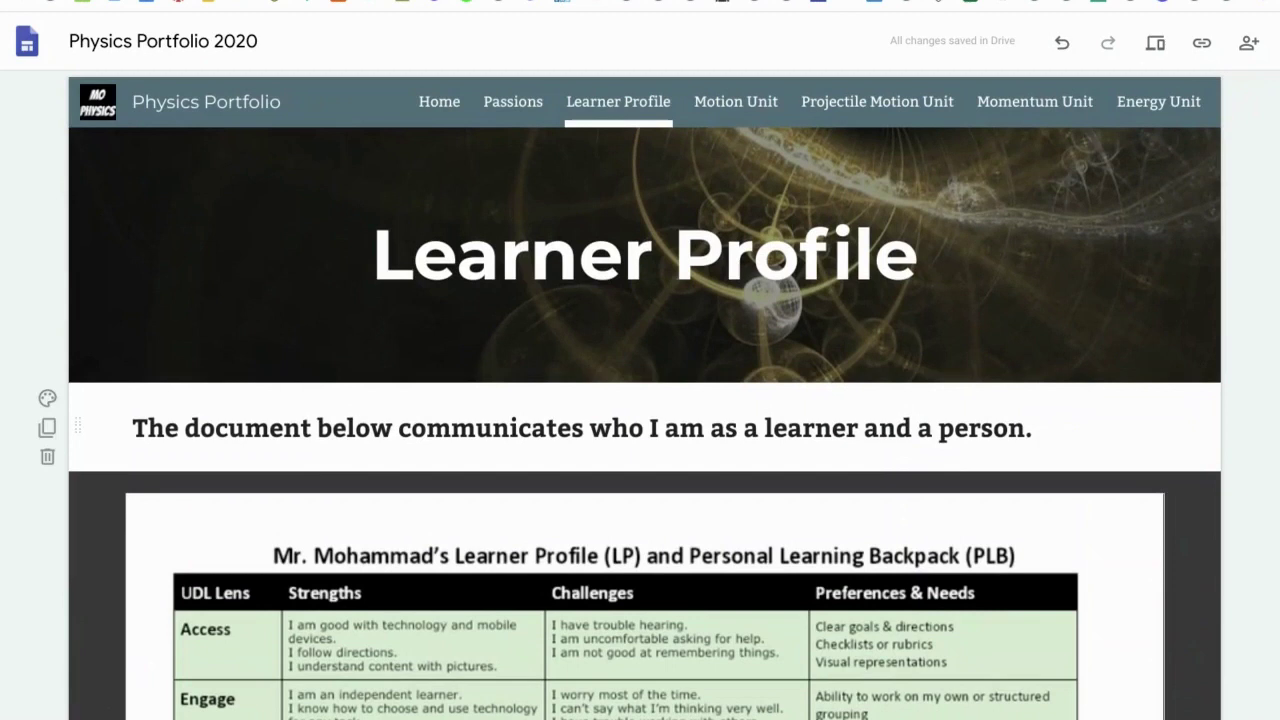